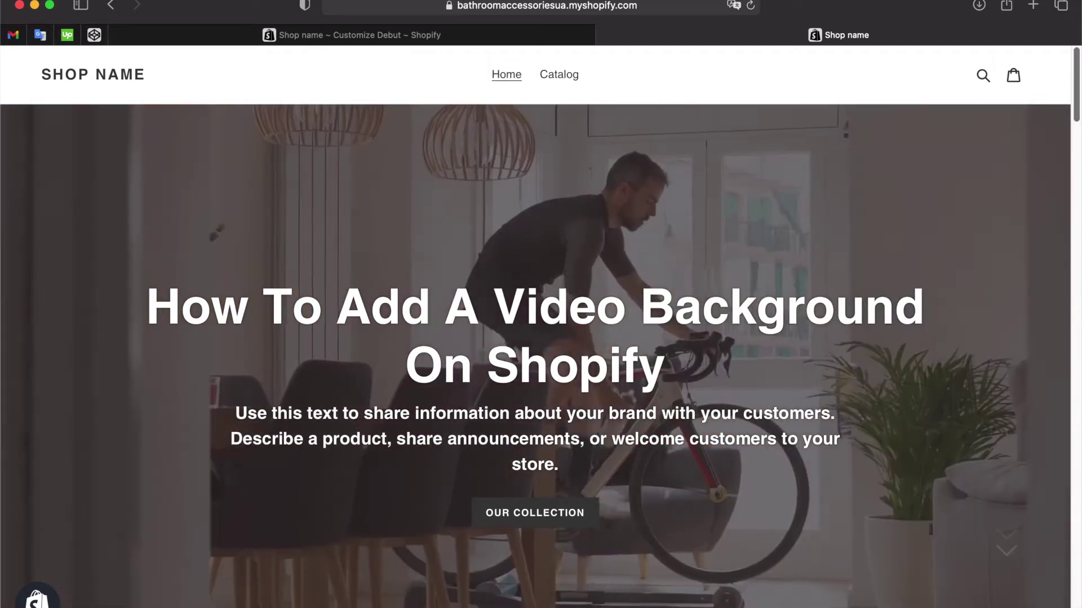
# - Shrink the browser window and switch to the Debut theme customizer tab
pyautogui.moveTo(1072, 607)
pyautogui.mouseDown()
pyautogui.moveTo(937, 602)
pyautogui.moveTo(785, 464)
pyautogui.moveTo(458, 284)
pyautogui.moveTo(1079, 607)
pyautogui.mouseUp()
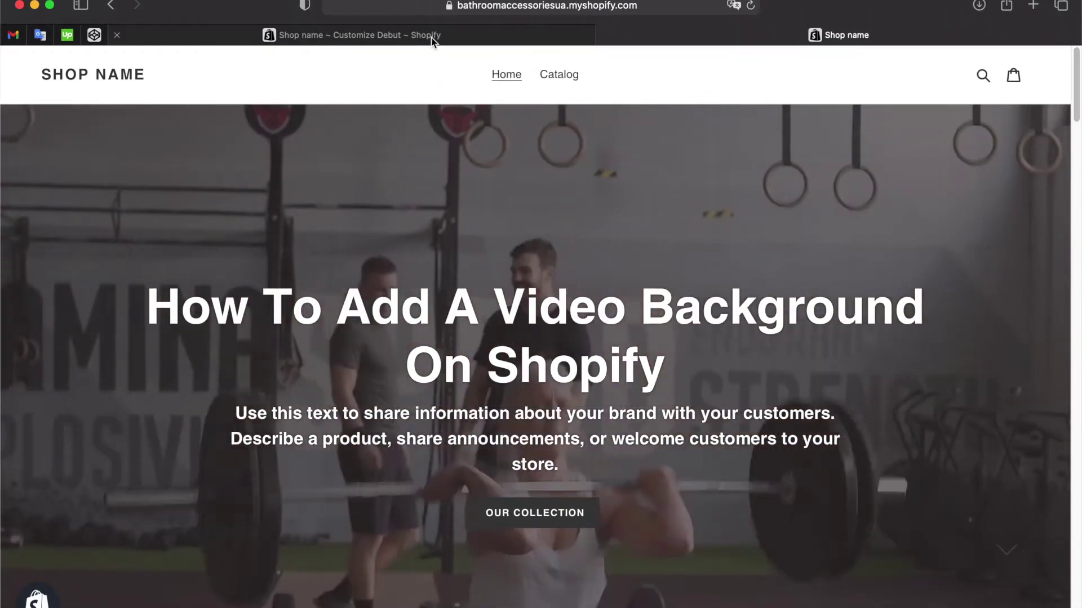
pyautogui.click(433, 35)
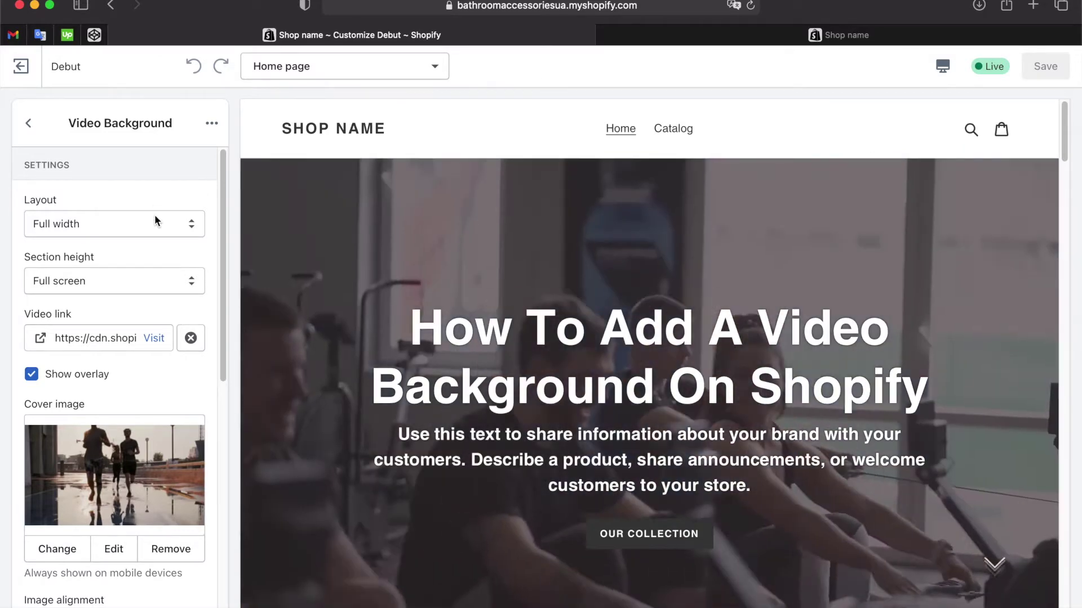
# - Review the Video Background layout, keeping Full width and Full screen, and toggle the overlay
pyautogui.click(154, 215)
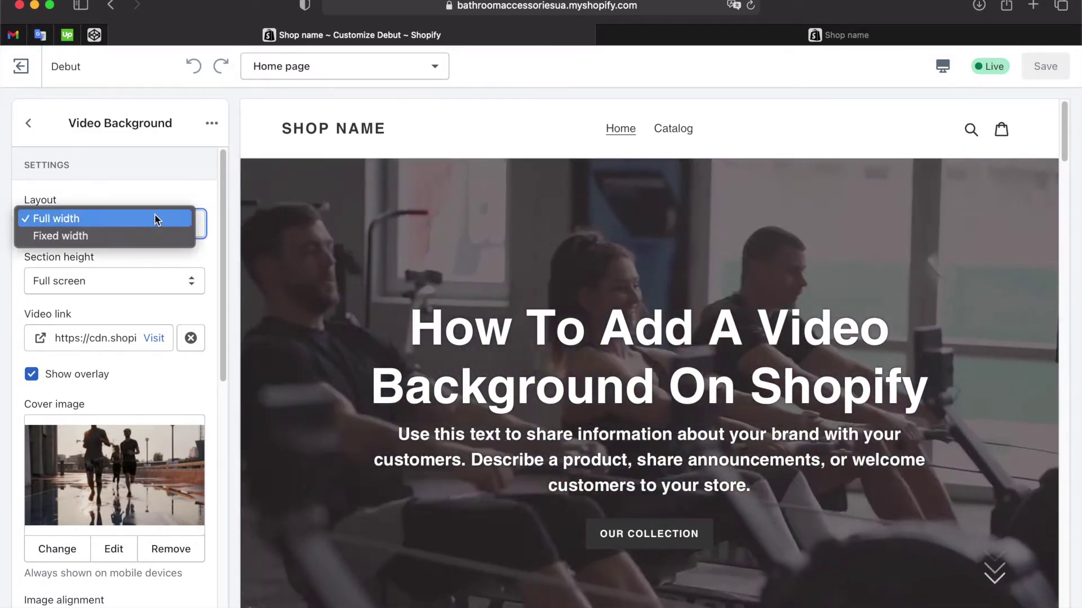
pyautogui.click(163, 191)
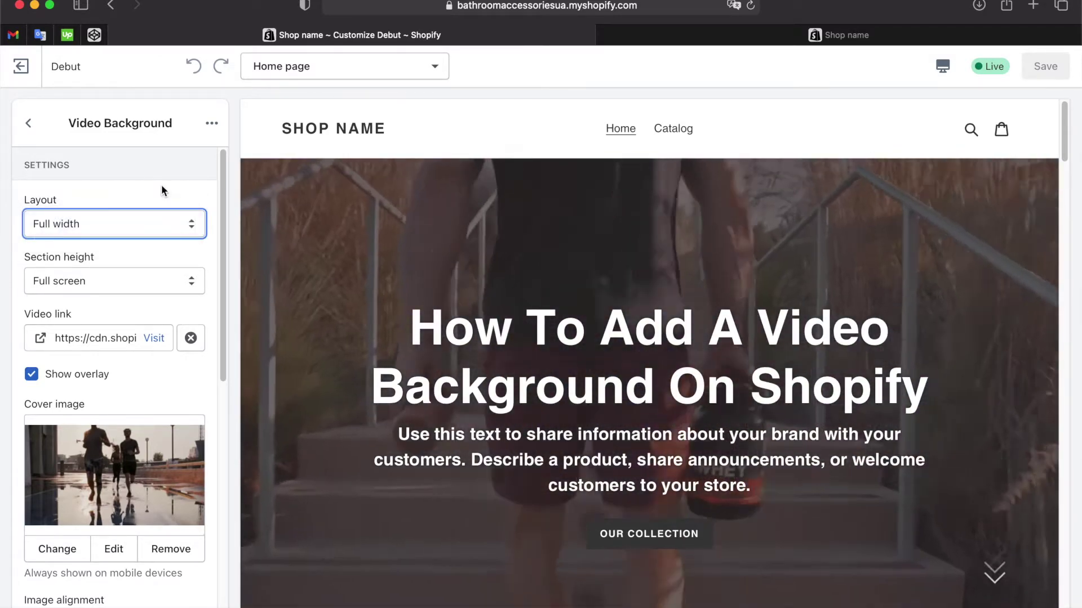
pyautogui.click(131, 280)
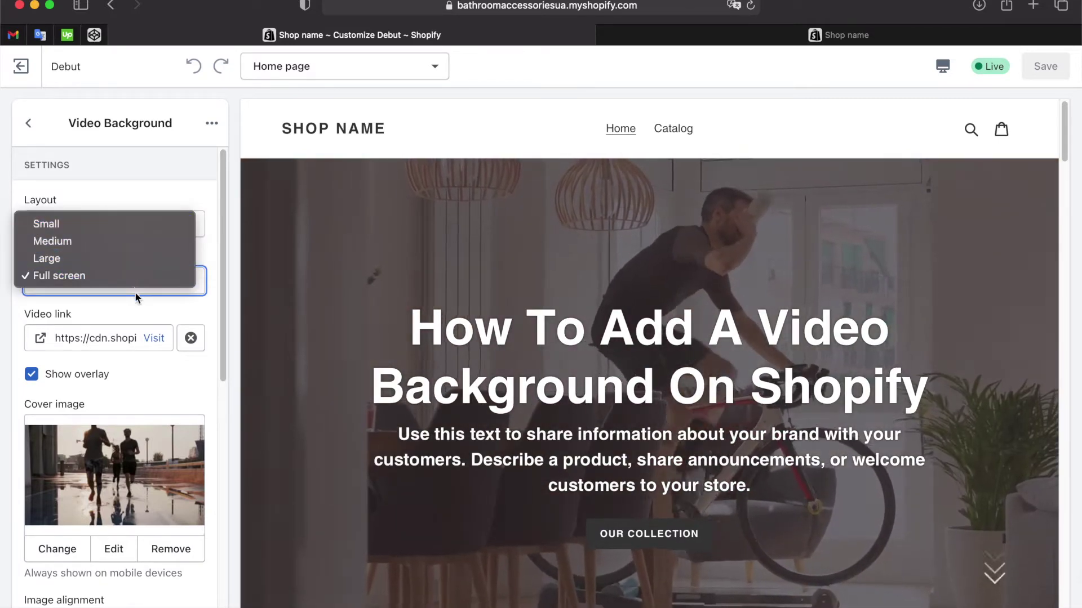
pyautogui.click(134, 292)
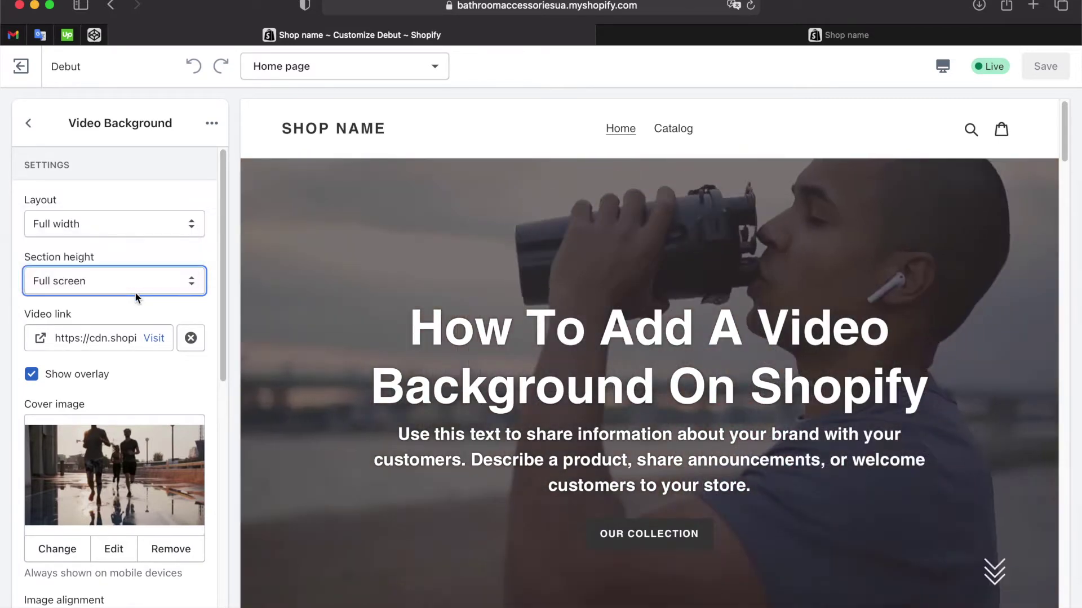
pyautogui.click(112, 337)
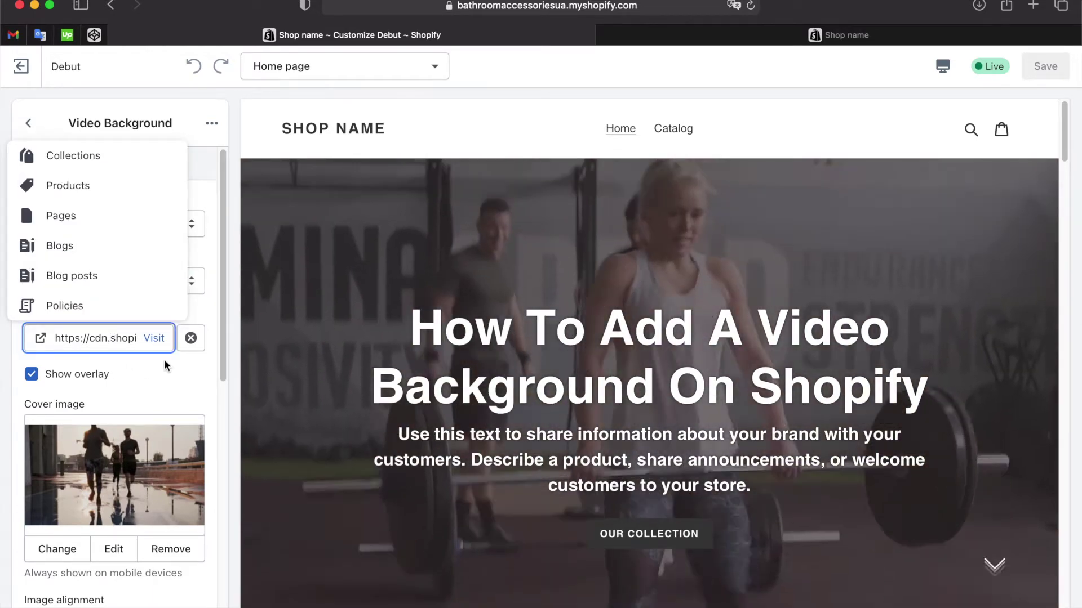
pyautogui.click(164, 360)
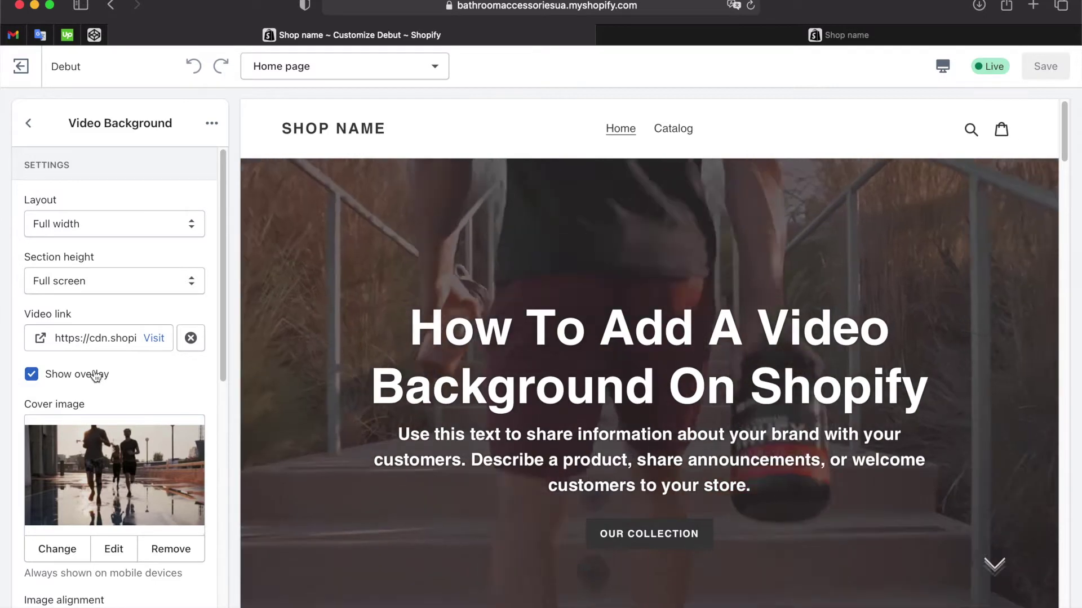
pyautogui.click(93, 375)
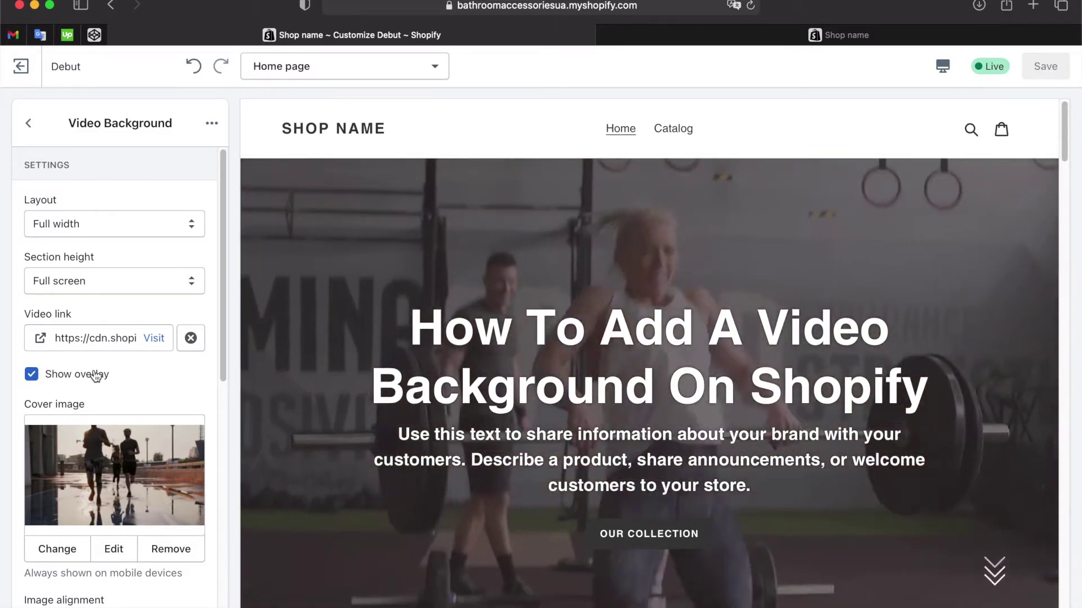
# - Keep the heading size Large and inspect the body text and button label settings
pyautogui.scroll(-5, 111, 367)
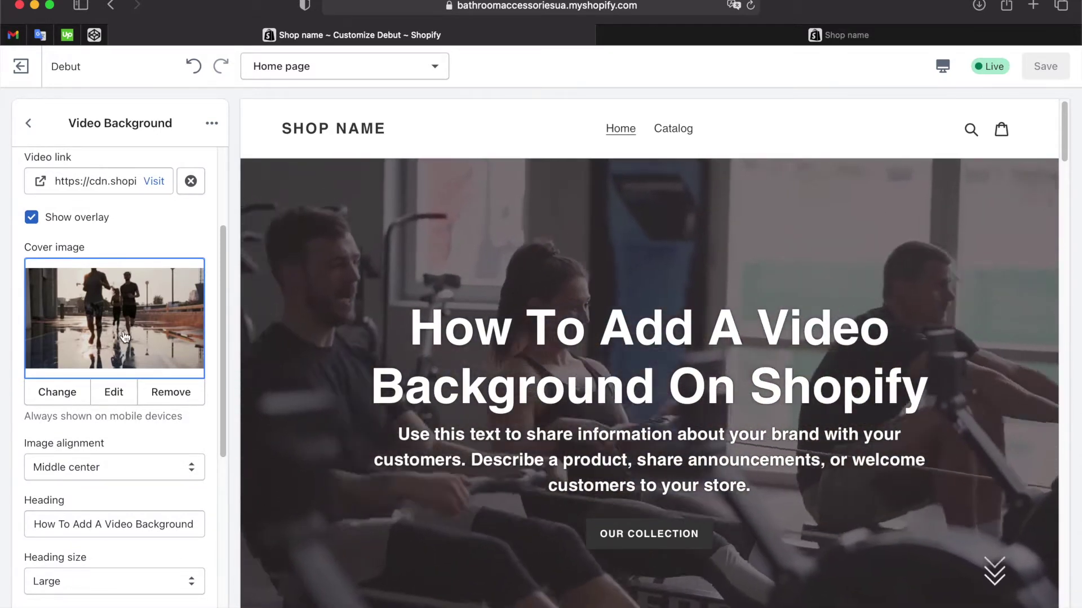
pyautogui.scroll(-5, 125, 336)
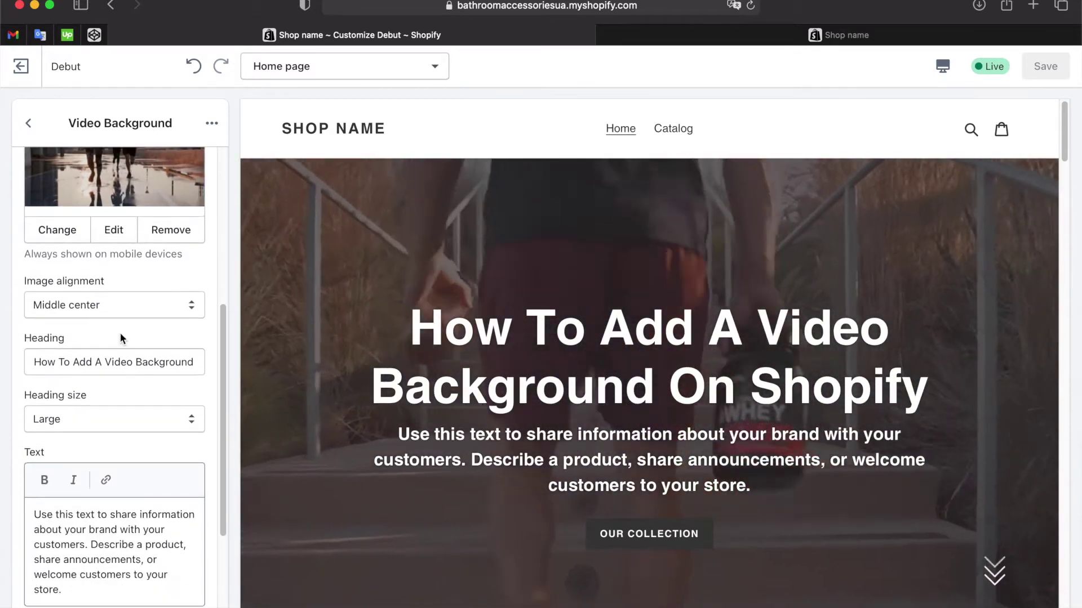
pyautogui.scroll(-2, 113, 356)
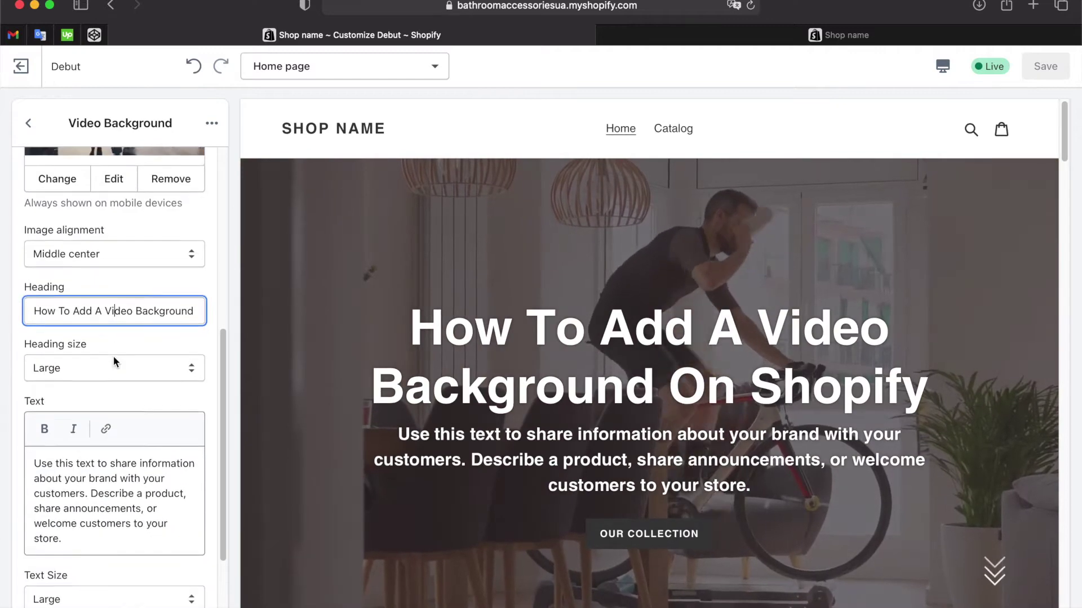
pyautogui.click(114, 366)
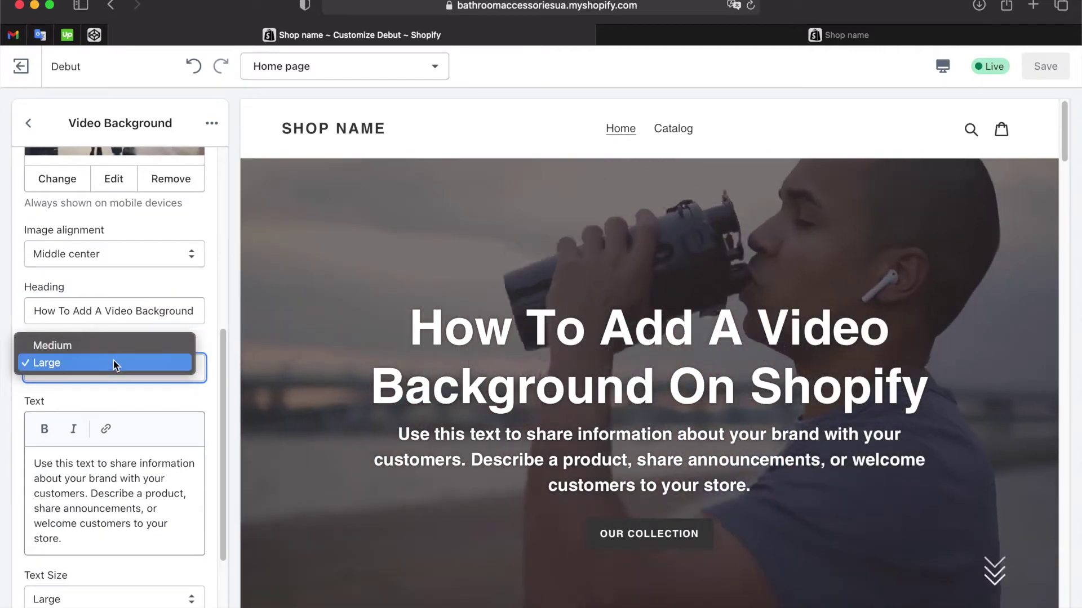
pyautogui.click(113, 366)
pyautogui.scroll(-4, 113, 366)
pyautogui.click(116, 393)
pyautogui.scroll(-2, 113, 403)
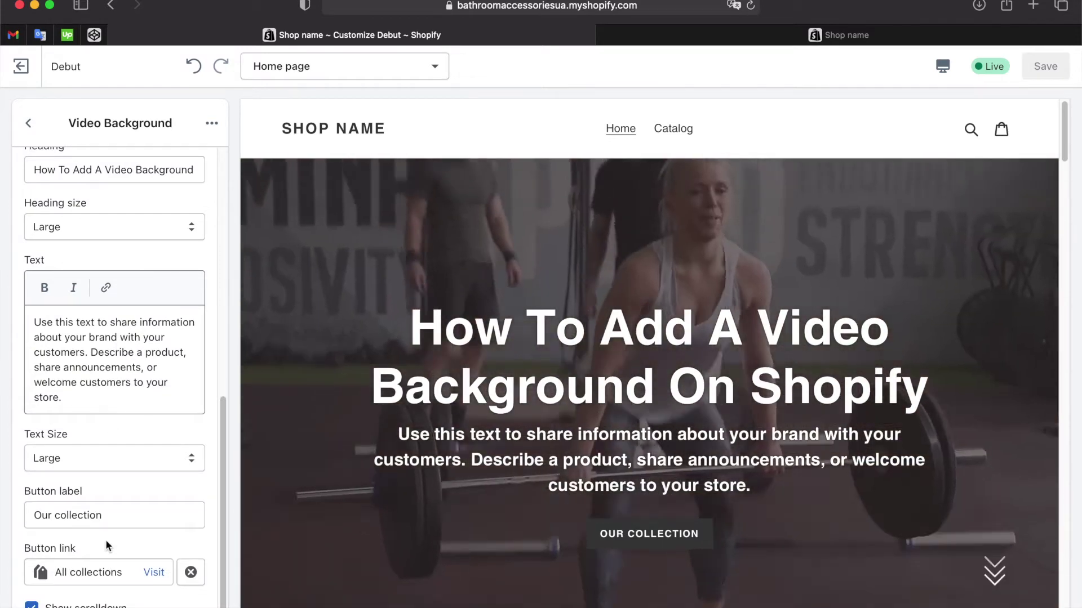
pyautogui.click(105, 535)
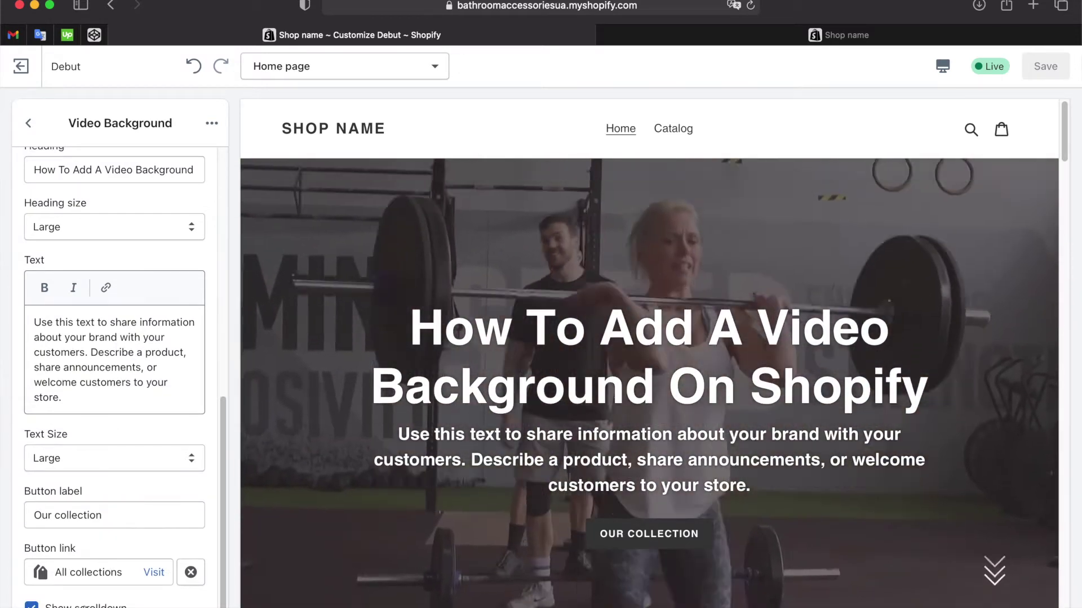
# - Toggle Show scrolldown off and back on, then return to the Home page section list
pyautogui.click(32, 605)
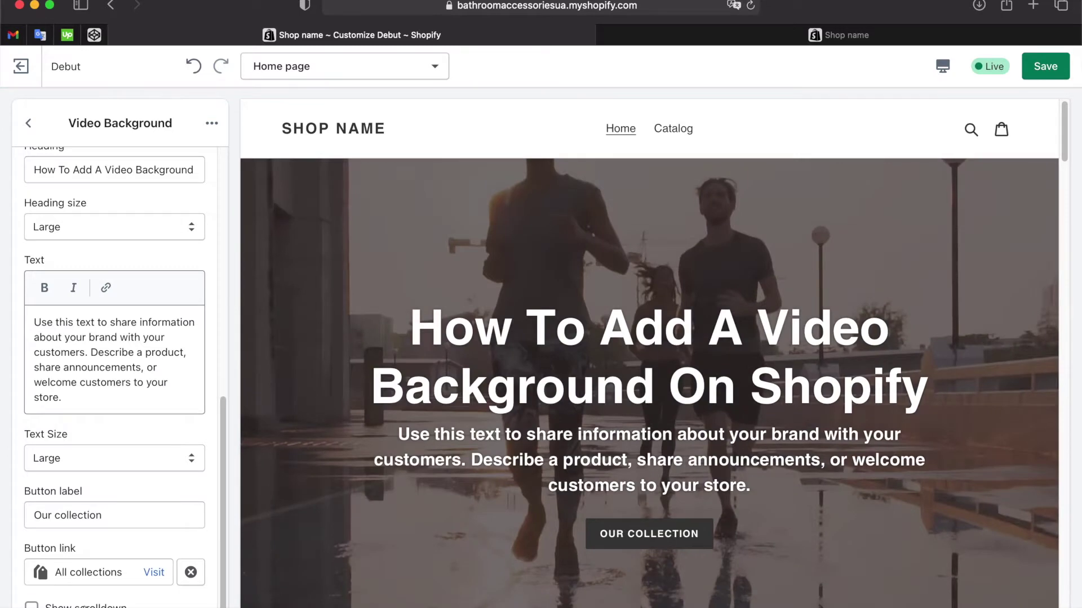
pyautogui.click(32, 605)
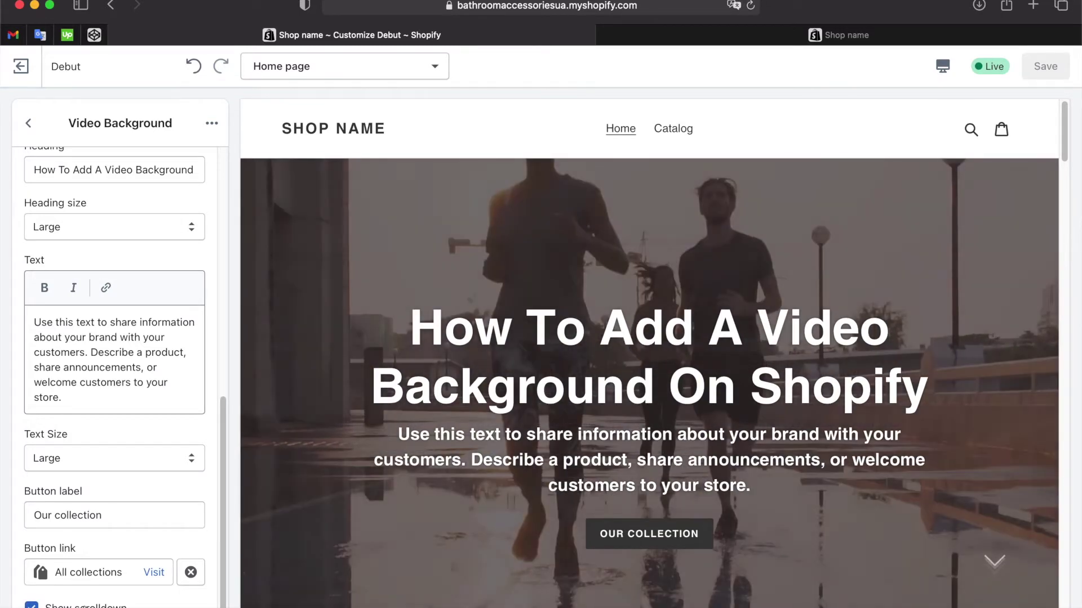
pyautogui.scroll(5, 127, 412)
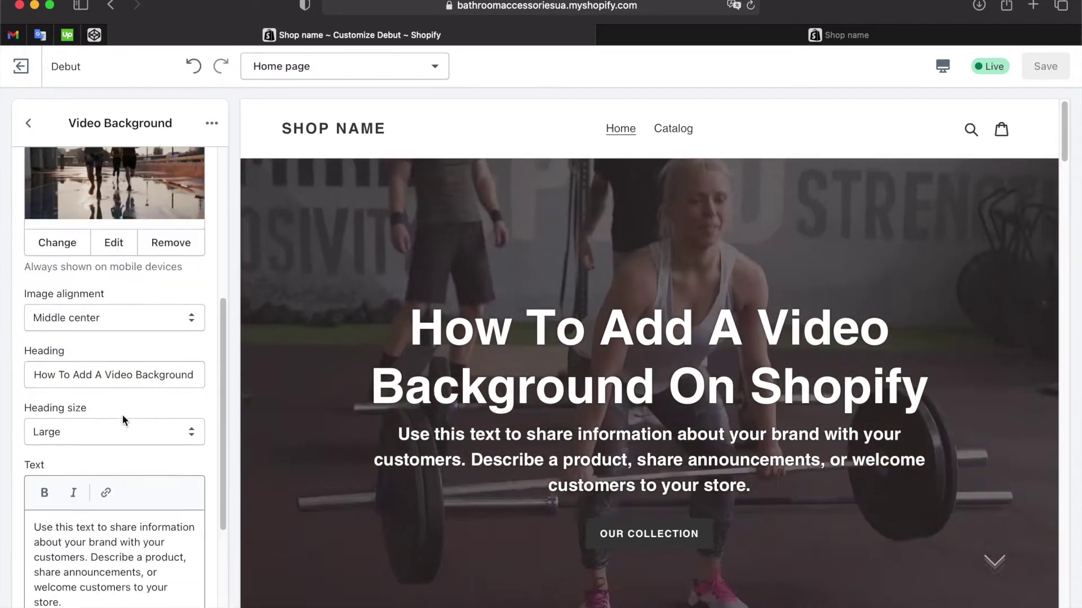
pyautogui.scroll(8, 123, 415)
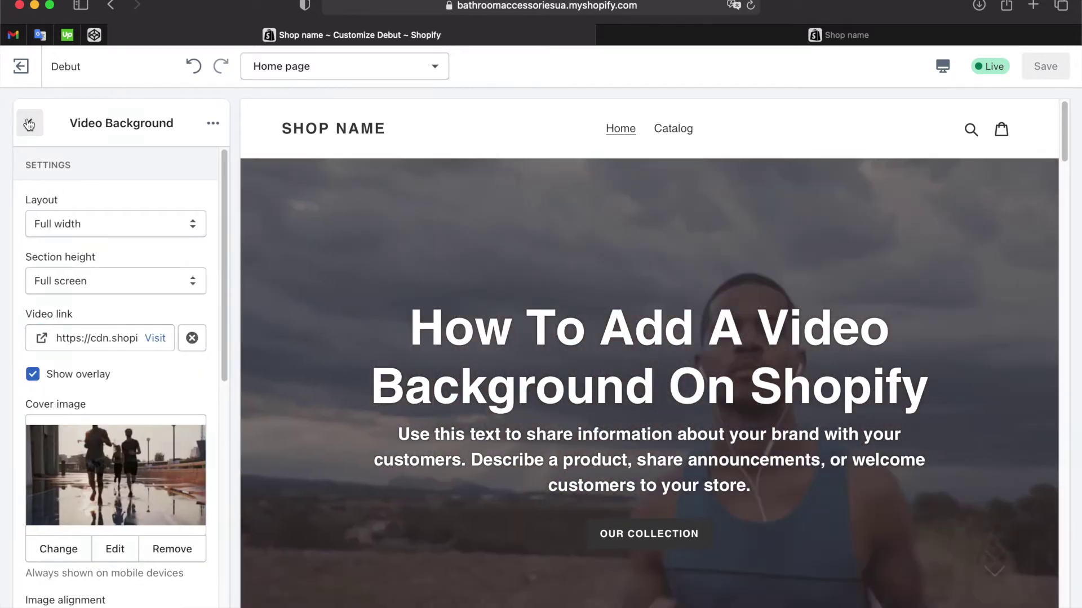
pyautogui.click(29, 124)
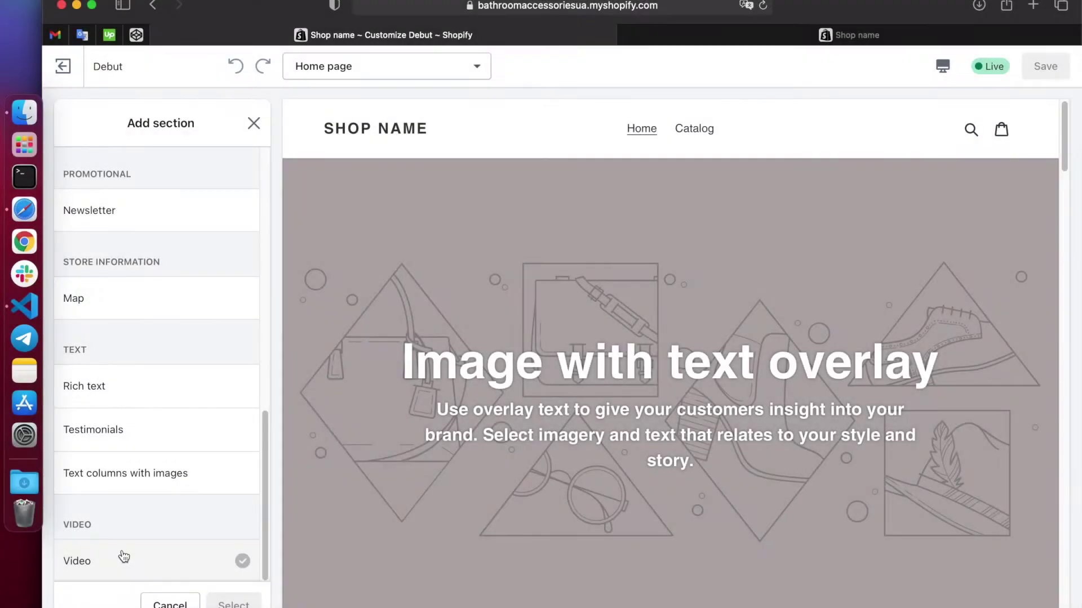
# - Add a Video section to the home page
pyautogui.click(124, 559)
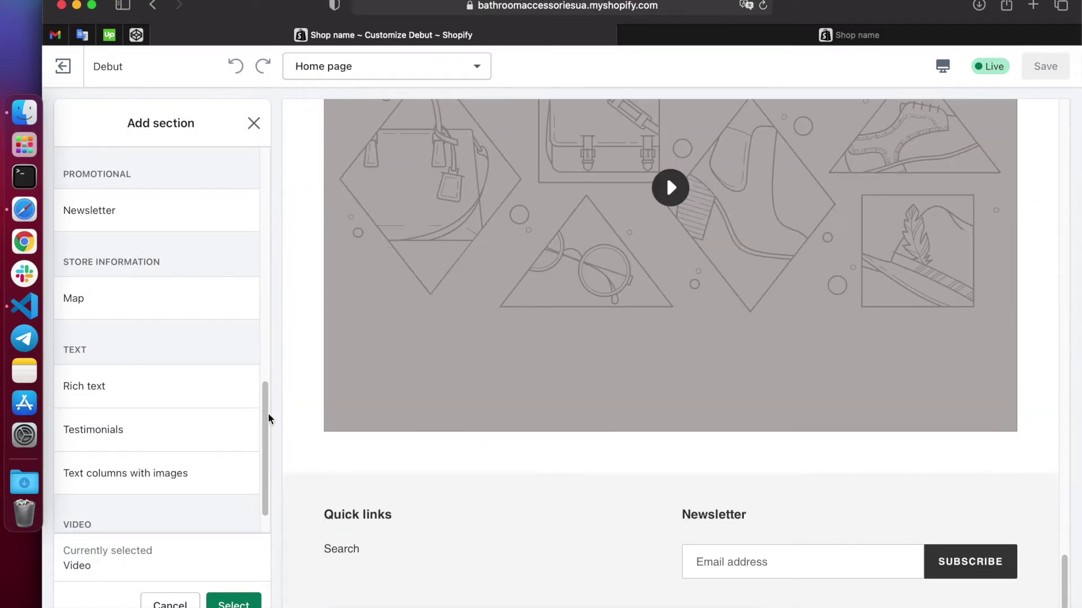
pyautogui.click(223, 599)
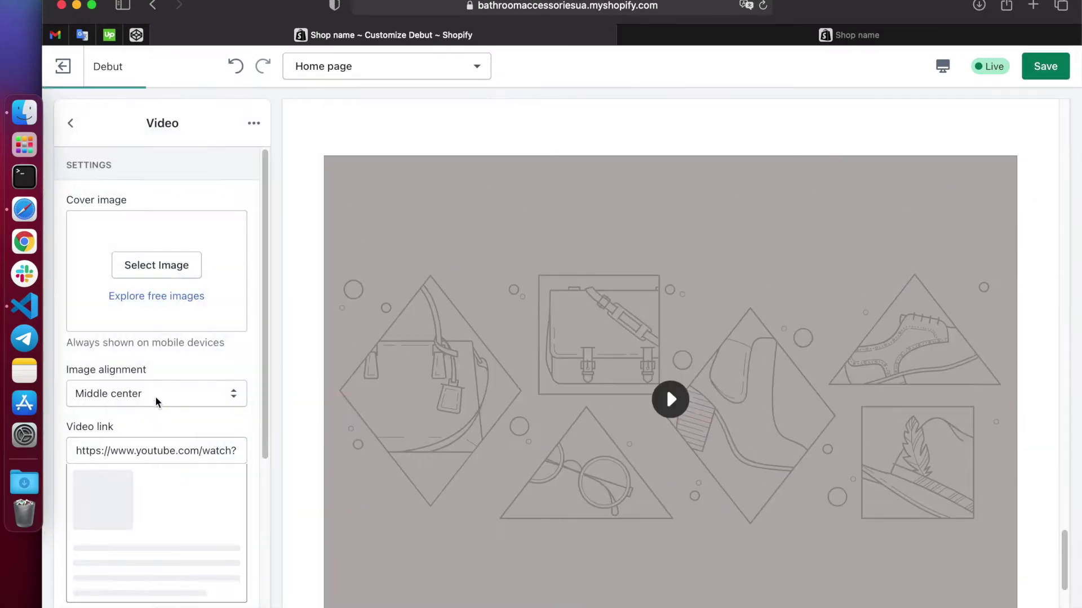
pyautogui.scroll(-5, 155, 395)
pyautogui.scroll(5, 161, 451)
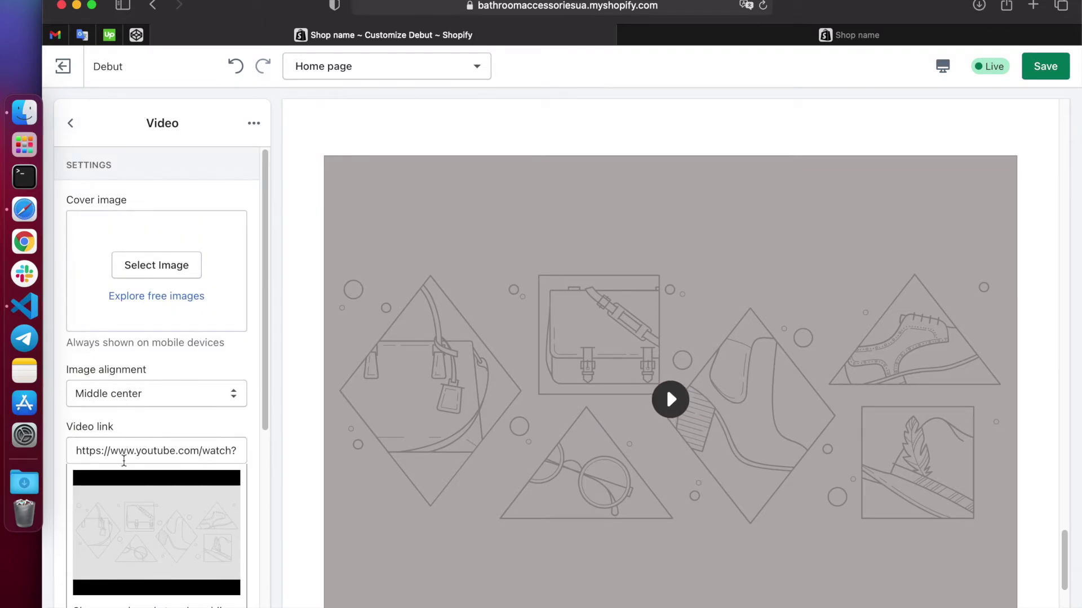
# - Return from the Video settings to the sections list and exit the theme editor
pyautogui.click(71, 123)
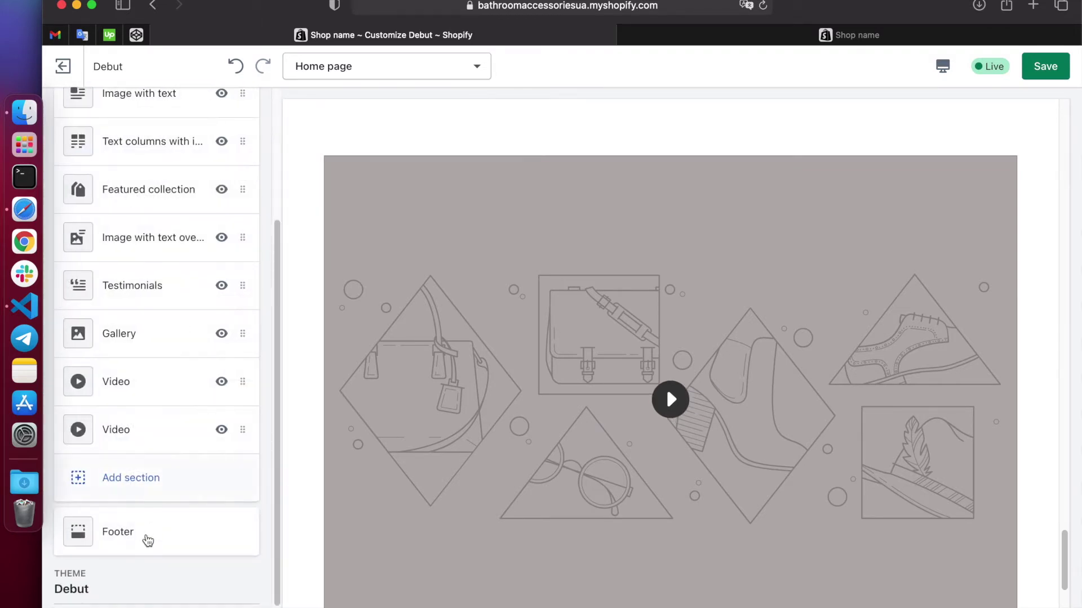
pyautogui.scroll(5, 164, 366)
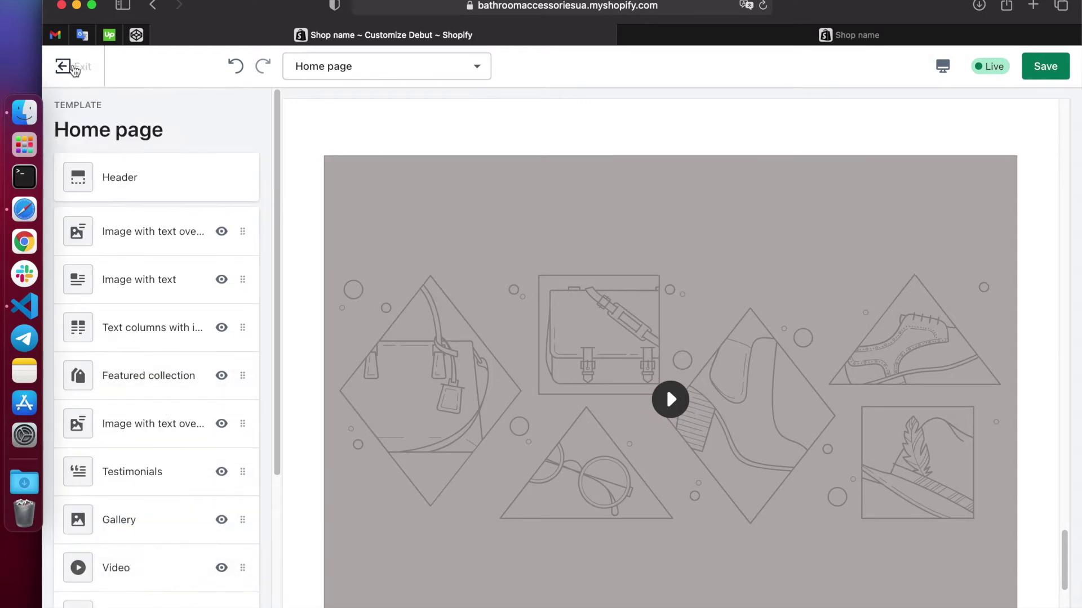
pyautogui.click(71, 66)
# - Leave the editor without saving and open Debut's code editor at the Sections folder
pyautogui.click(700, 395)
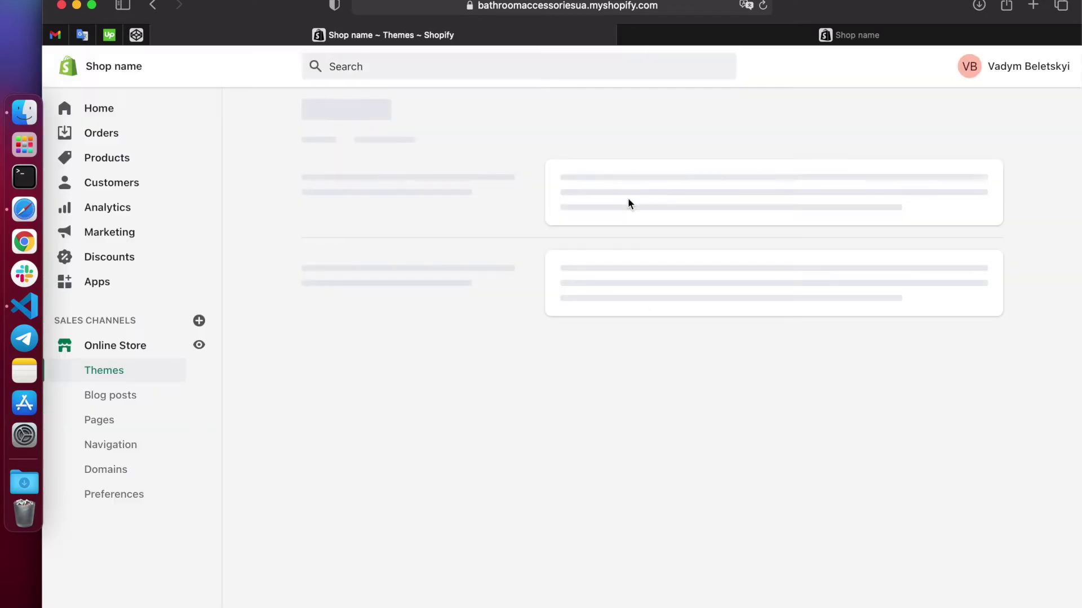
pyautogui.click(862, 285)
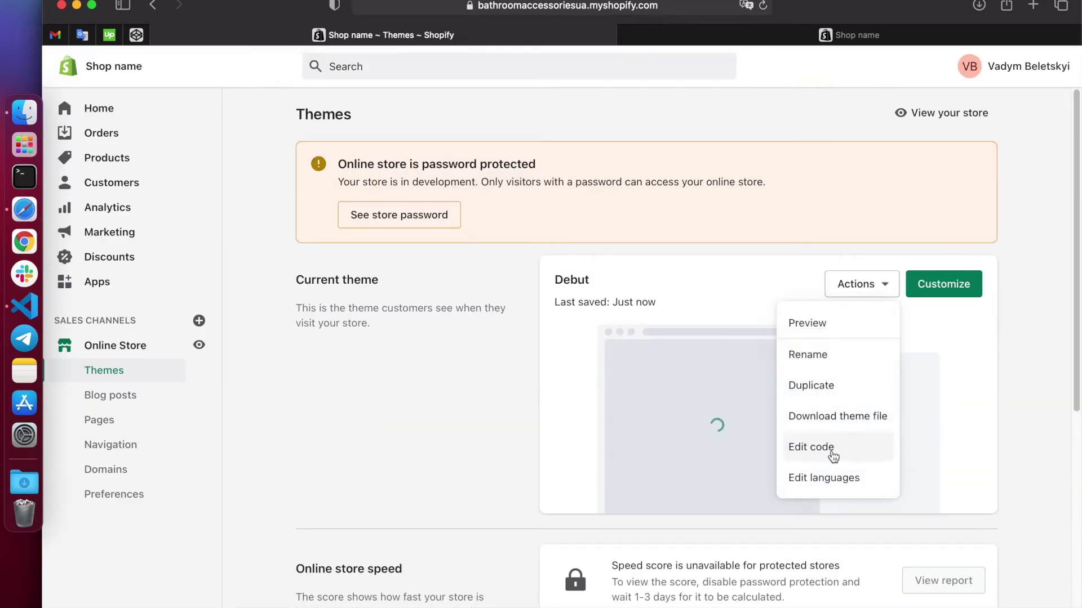
pyautogui.click(811, 447)
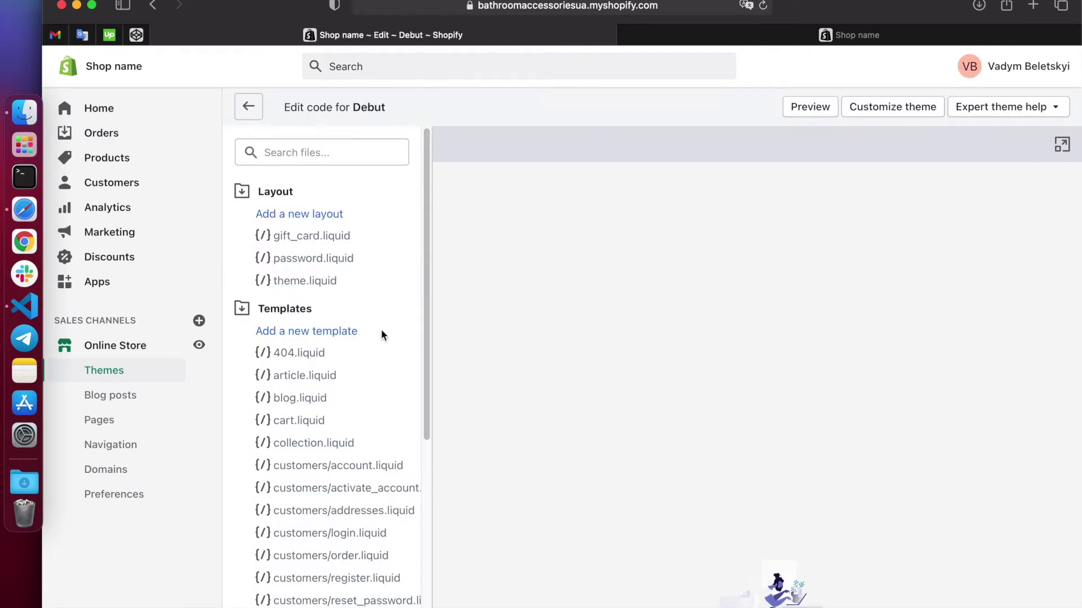
pyautogui.scroll(-5, 338, 394)
pyautogui.click(297, 505)
pyautogui.scroll(-5, 299, 496)
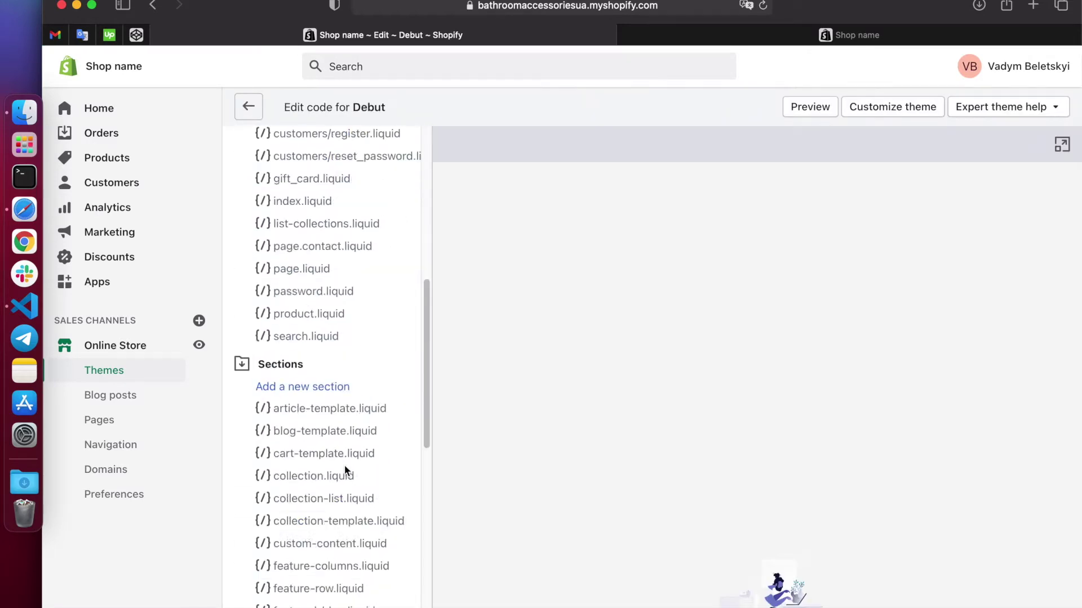
# - Create a video-background section file and paste the video background code over its template
pyautogui.click(324, 225)
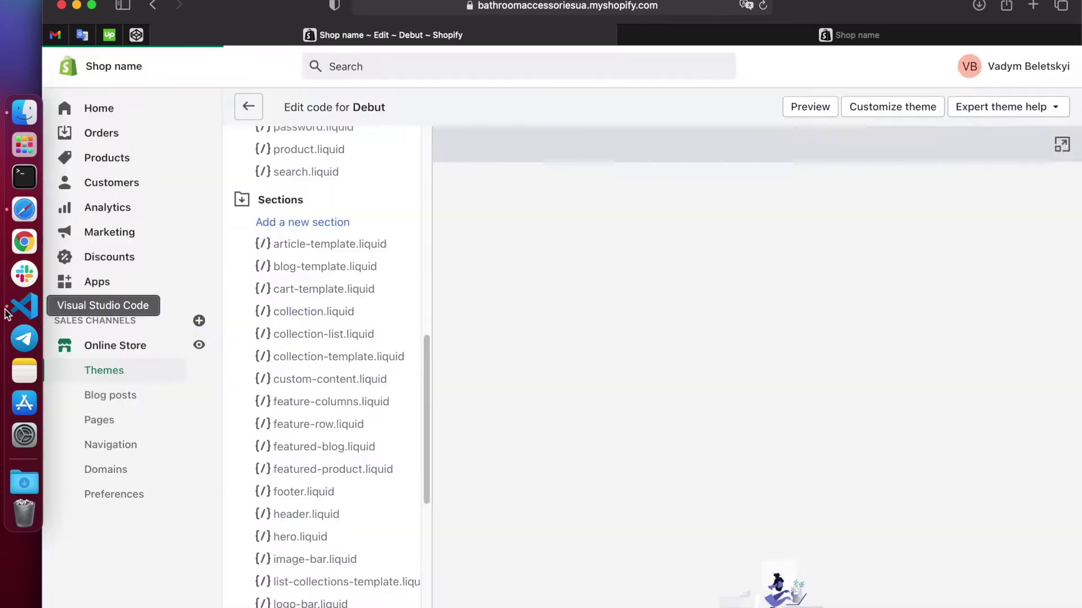
pyautogui.click(24, 306)
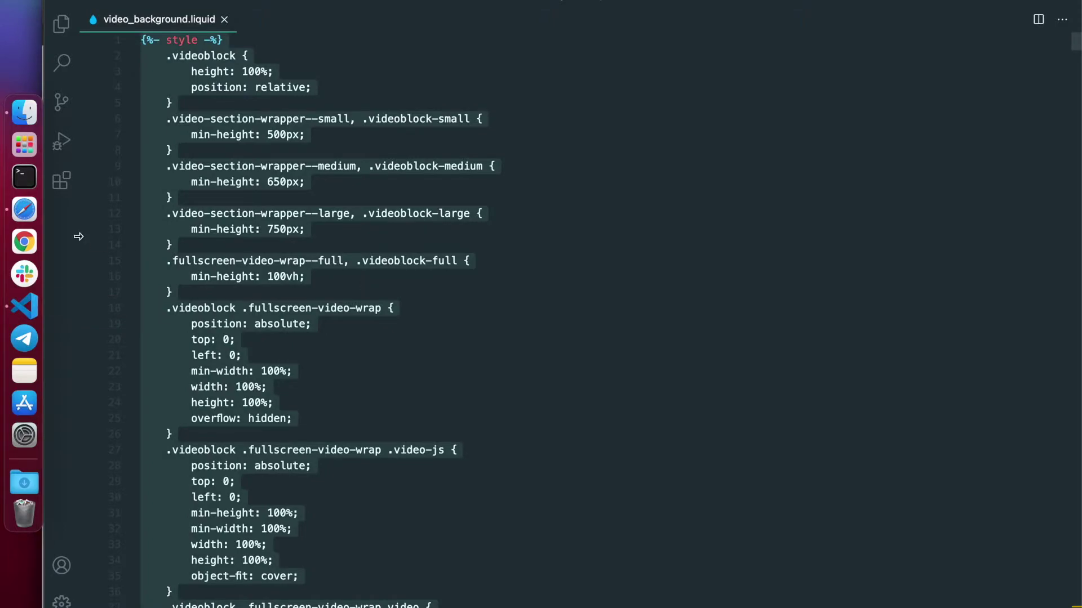
pyautogui.click(16, 212)
pyautogui.press('super+a')
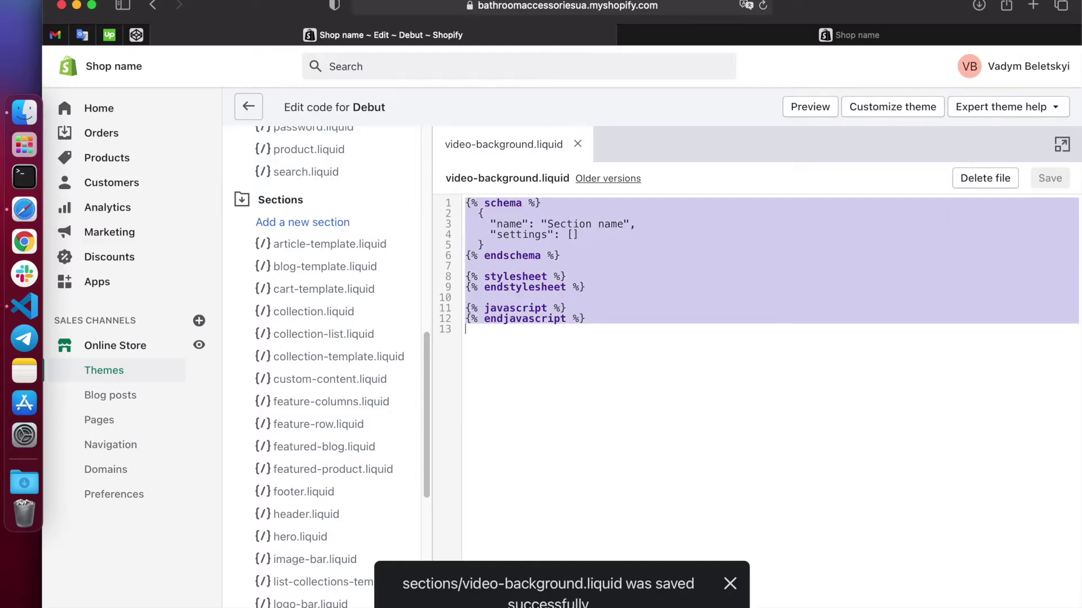
pyautogui.press('super+v')
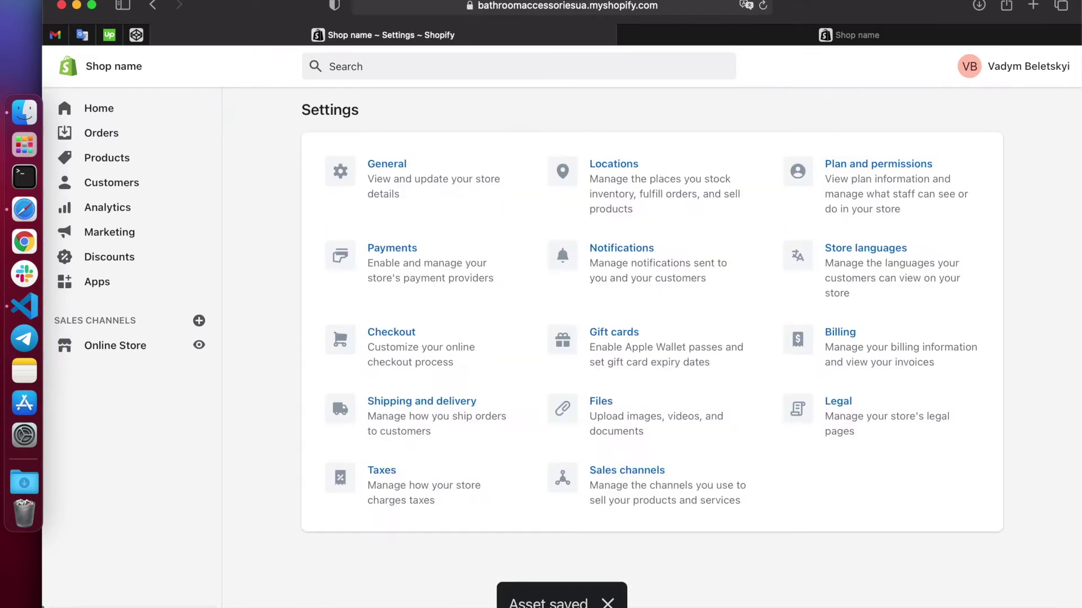
# - Upload video_background.mp4 to the store's Files and copy its CDN URL
pyautogui.click(629, 414)
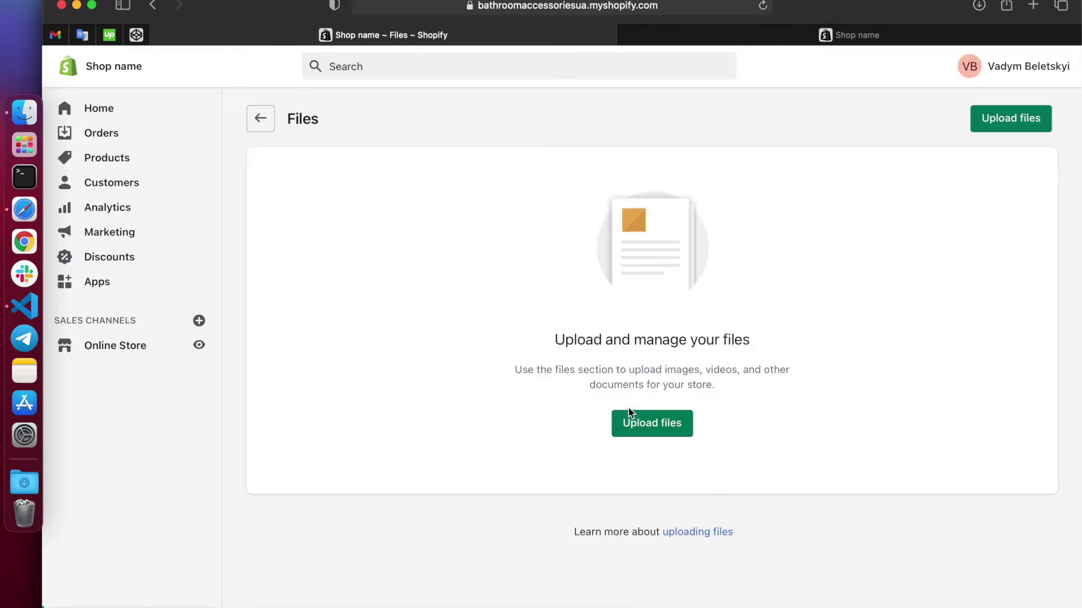
pyautogui.click(1005, 124)
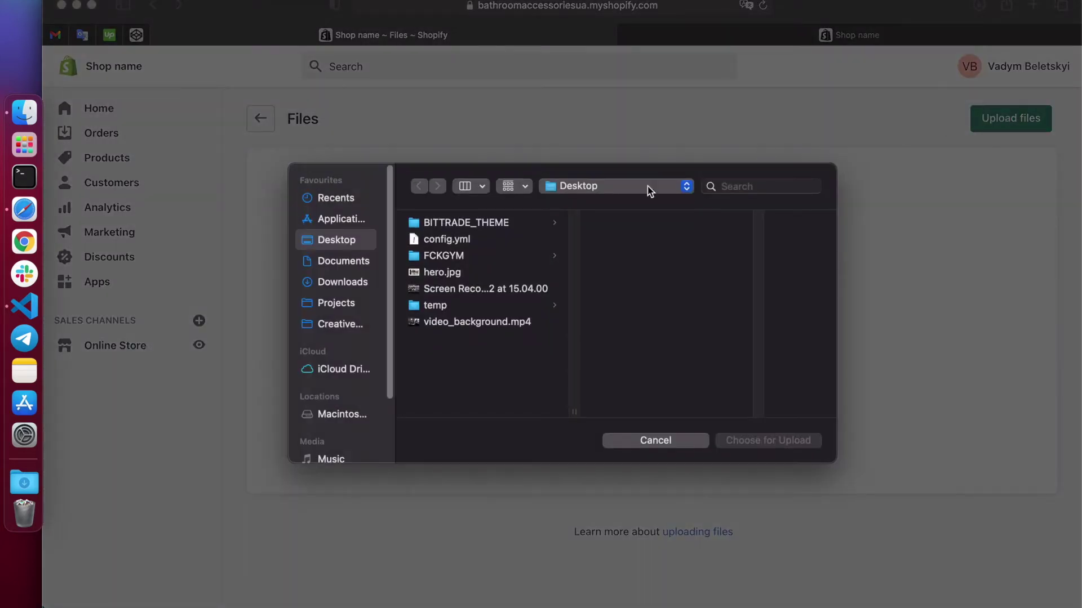
pyautogui.click(469, 321)
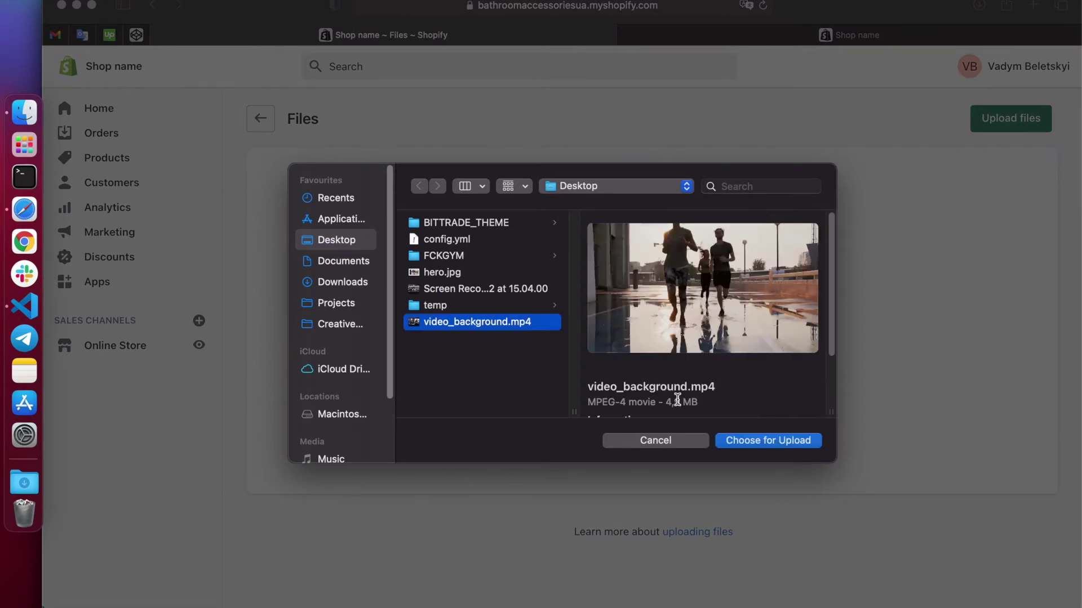
pyautogui.click(772, 439)
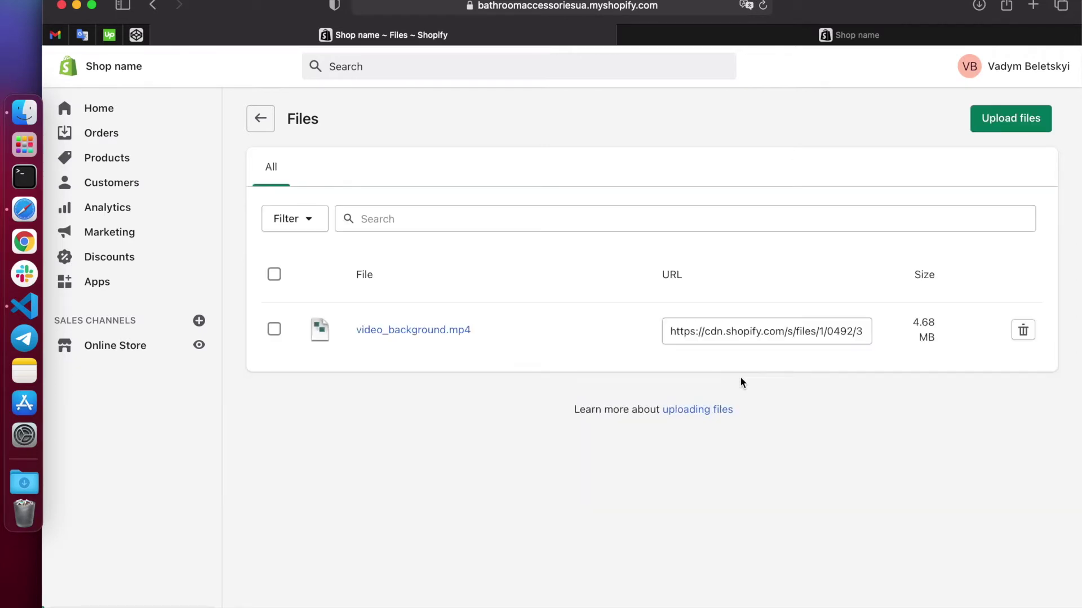
pyautogui.click(787, 332)
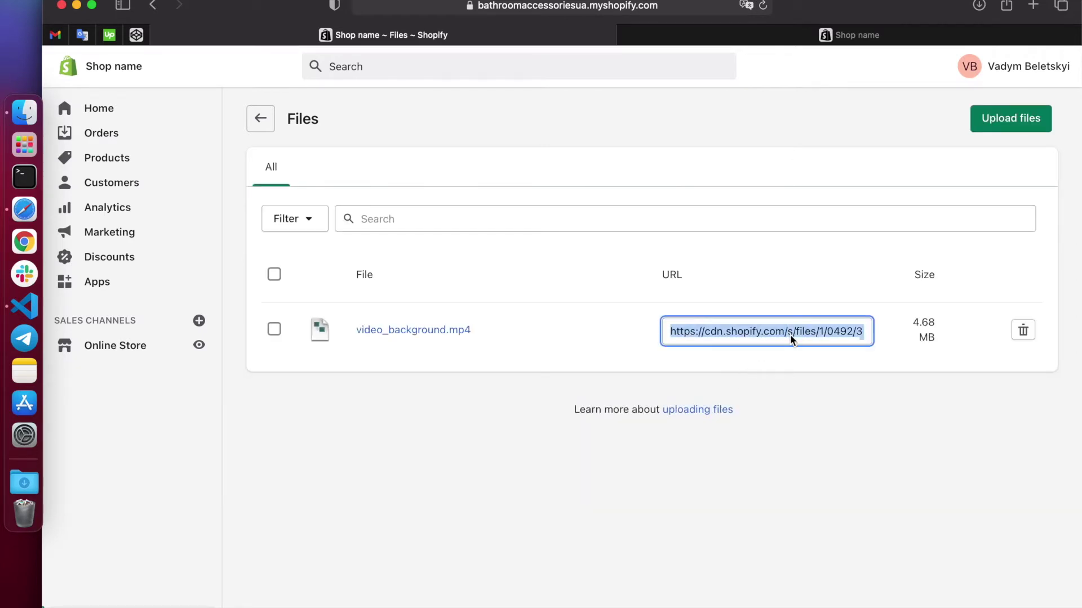
pyautogui.click(130, 346)
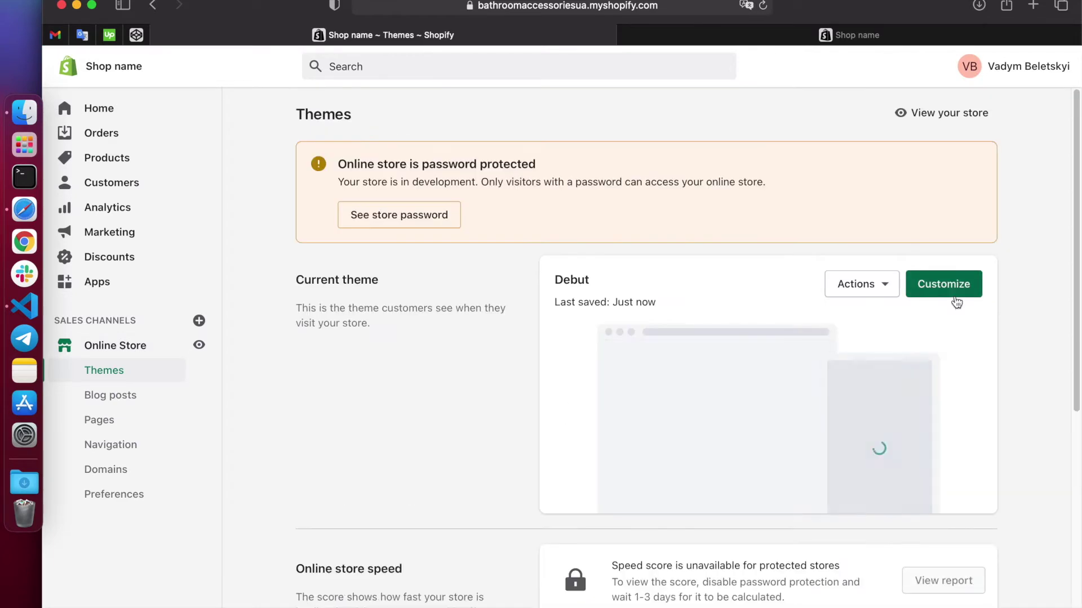
# - Open the Debut customizer and add a Video Background section to the homepage
pyautogui.click(957, 287)
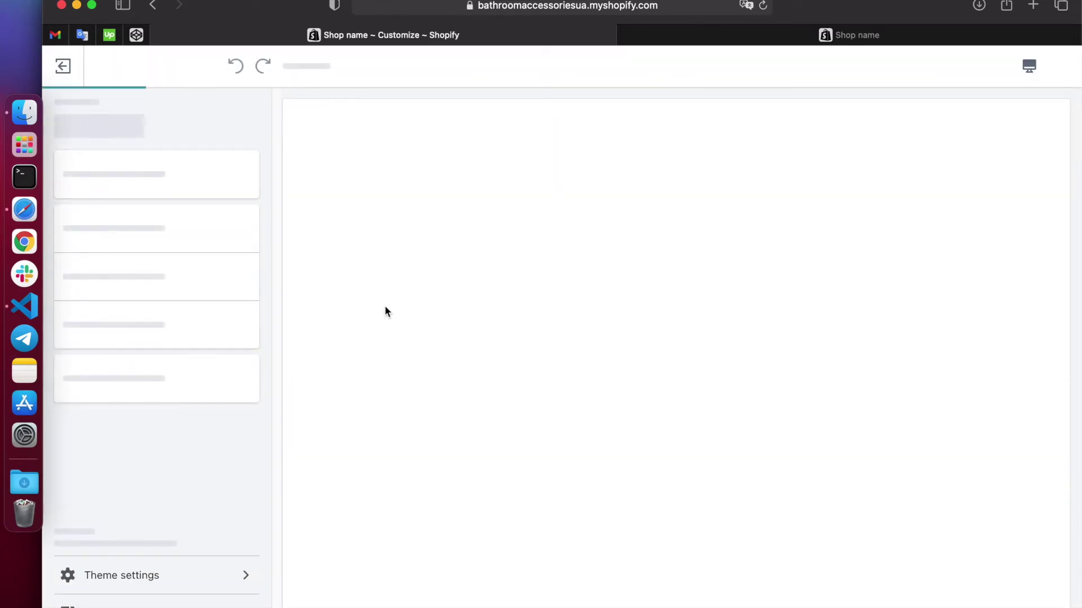
pyautogui.scroll(-3, 143, 483)
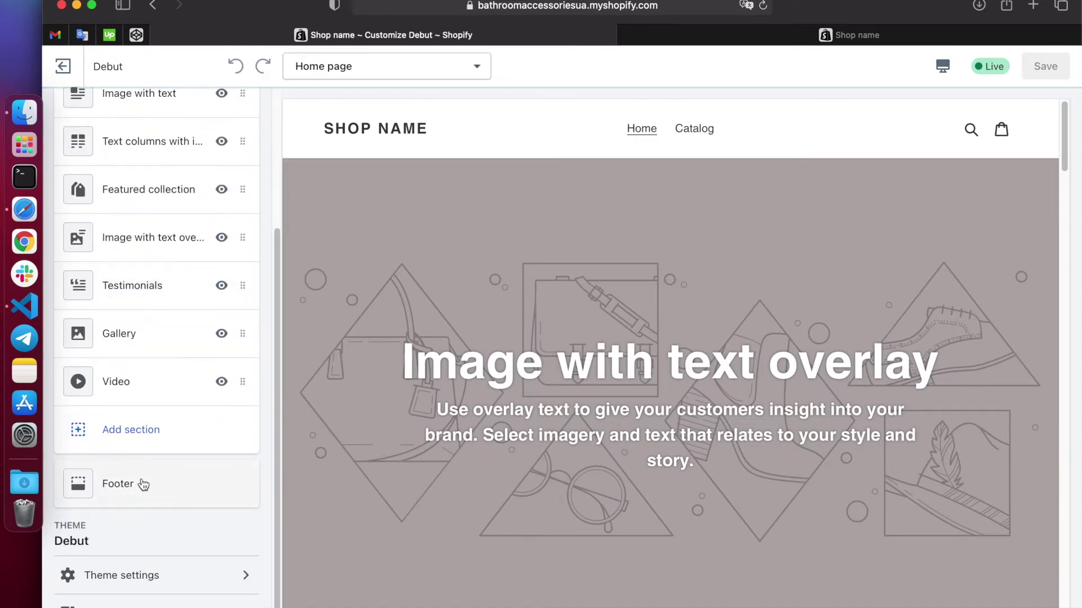
pyautogui.click(139, 431)
pyautogui.scroll(-10, 162, 487)
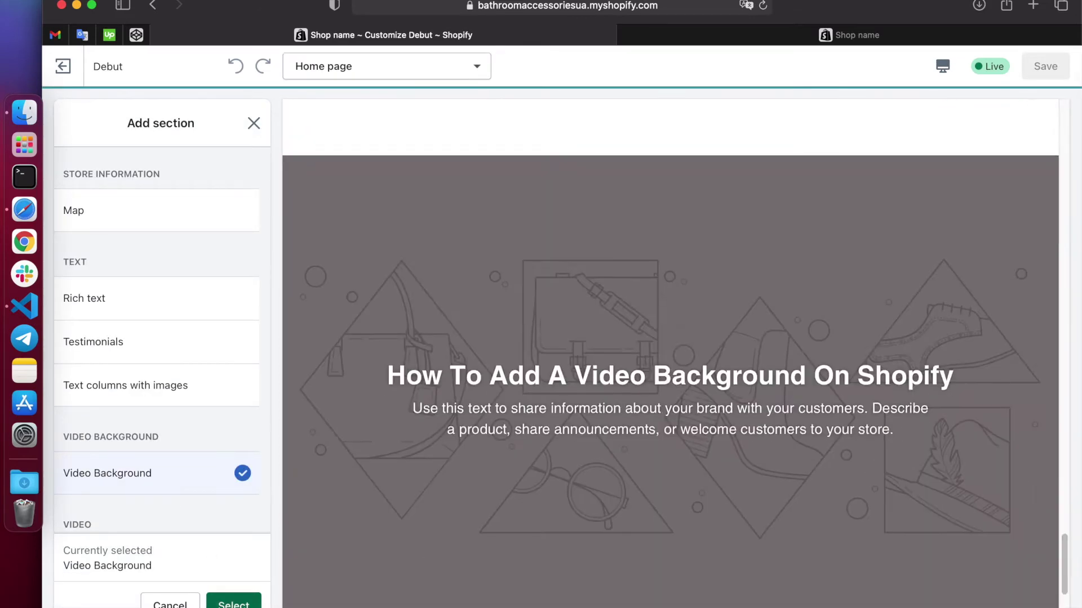
pyautogui.click(231, 605)
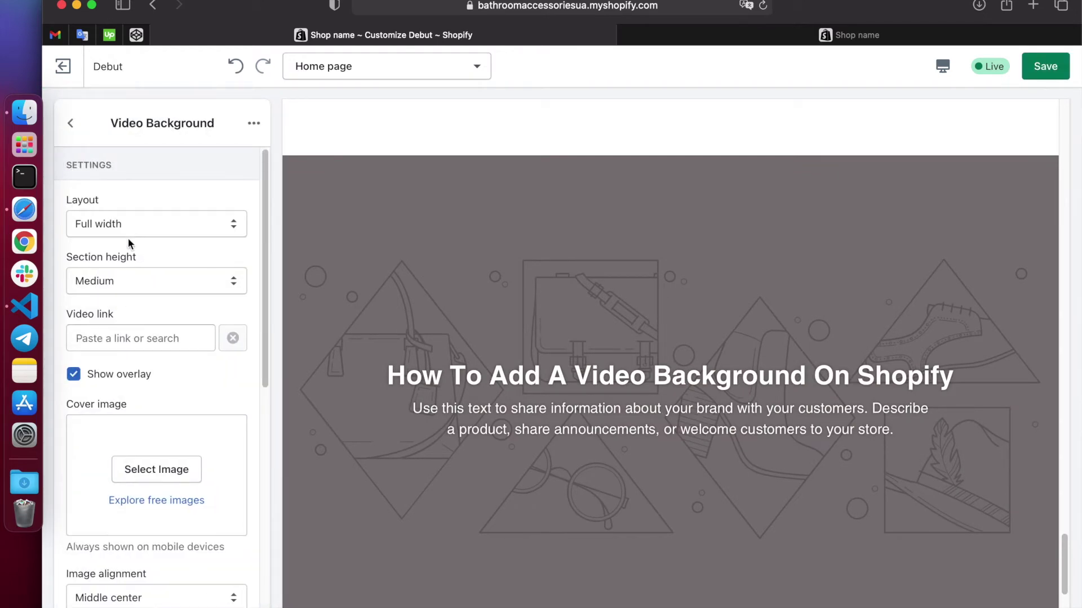
# - Set the section to Full screen height, use the CDN video link, and keep the overlay on
pyautogui.click(131, 281)
pyautogui.click(124, 310)
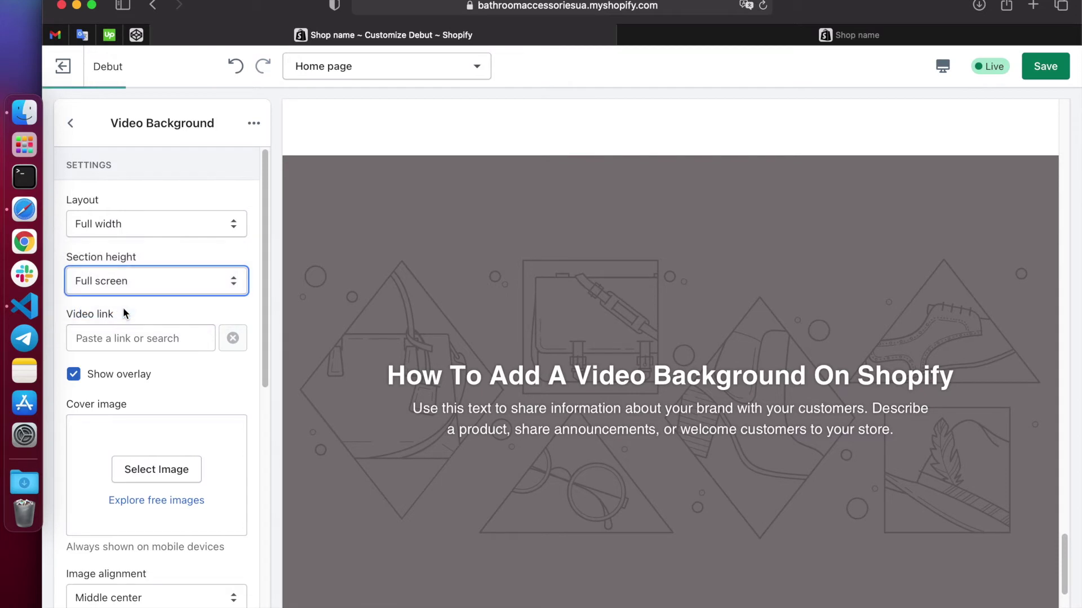
pyautogui.click(128, 339)
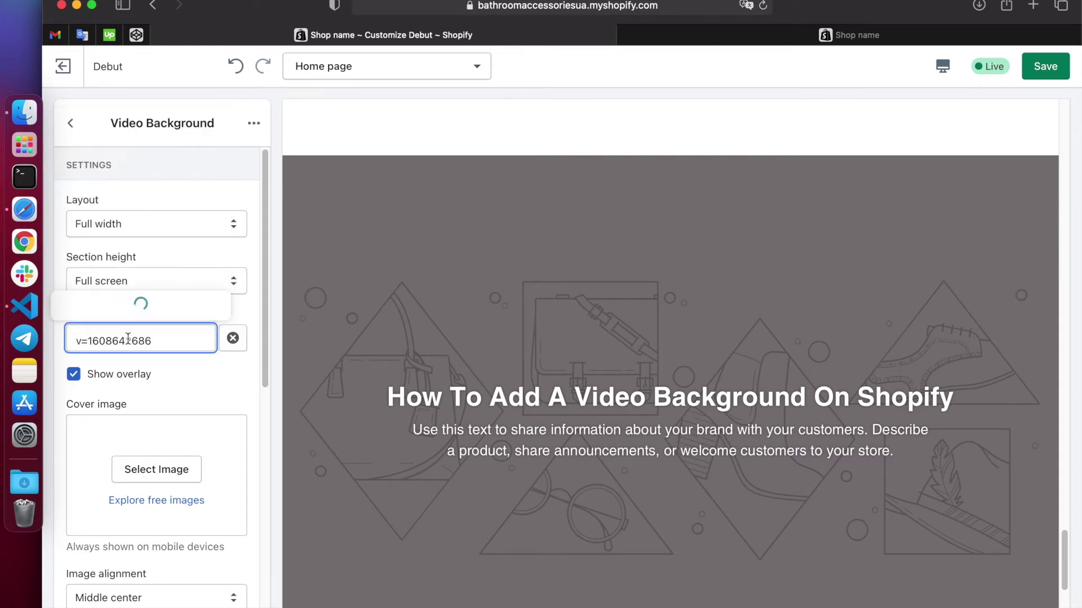
pyautogui.click(142, 279)
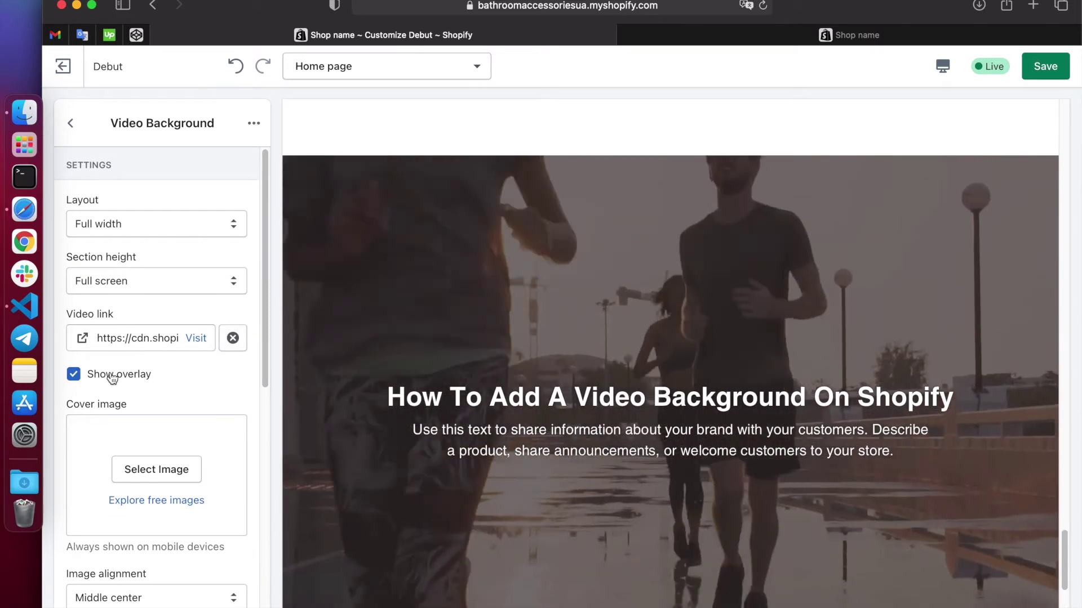
pyautogui.click(112, 376)
pyautogui.click(112, 377)
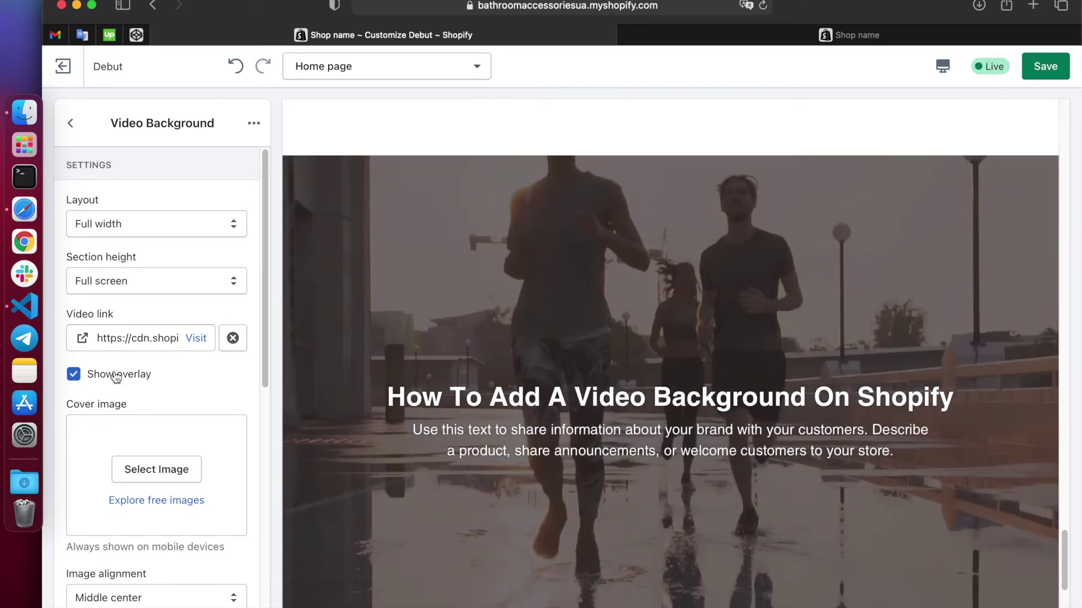
# - Upload hero.jpg from the computer and set it as the cover image
pyautogui.scroll(-2, 221, 382)
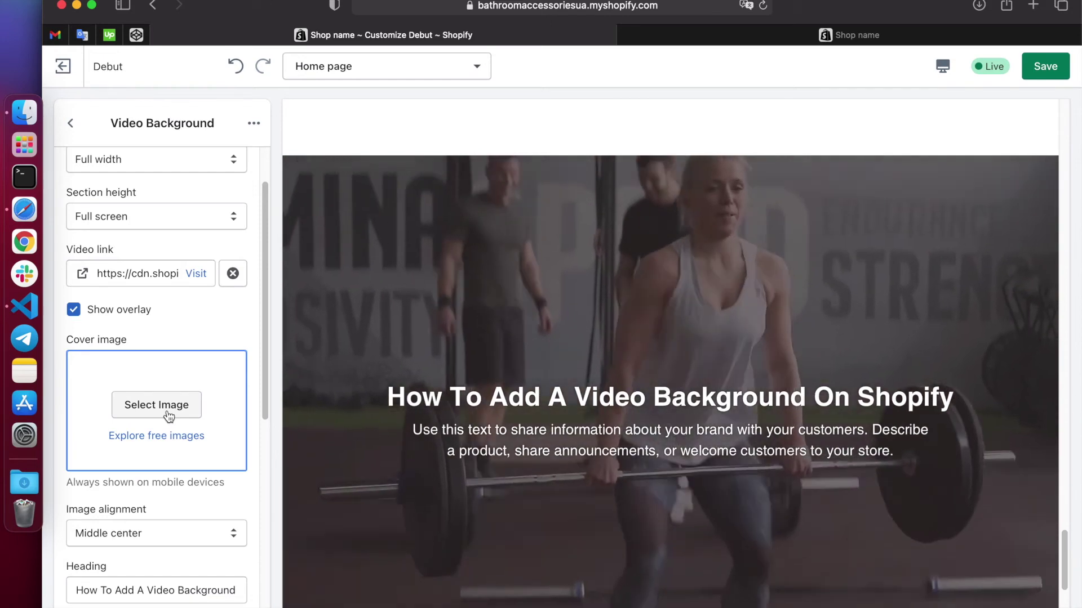
pyautogui.click(169, 416)
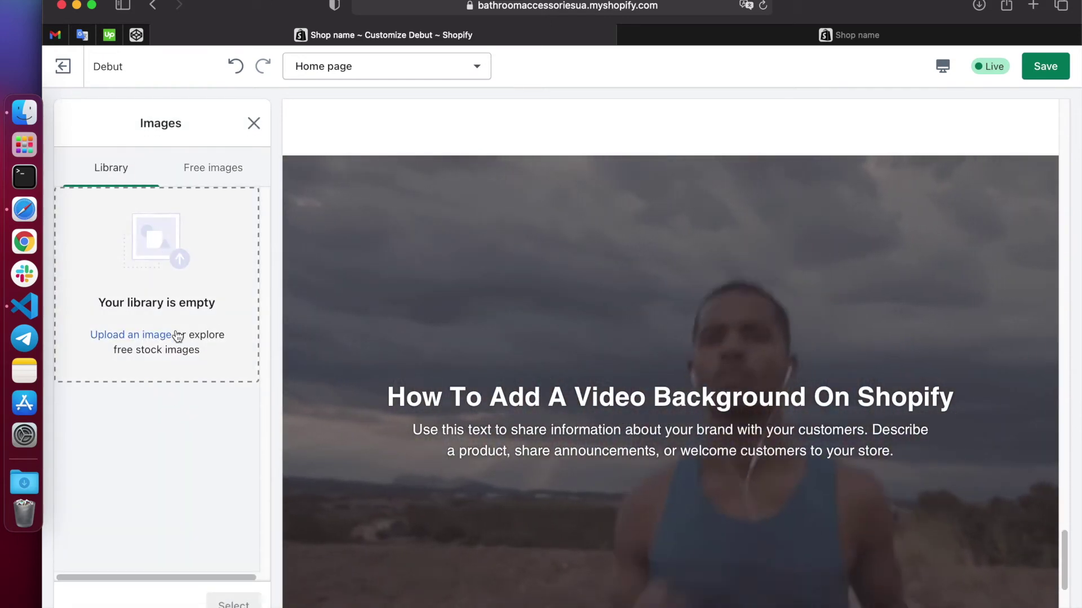
pyautogui.click(169, 334)
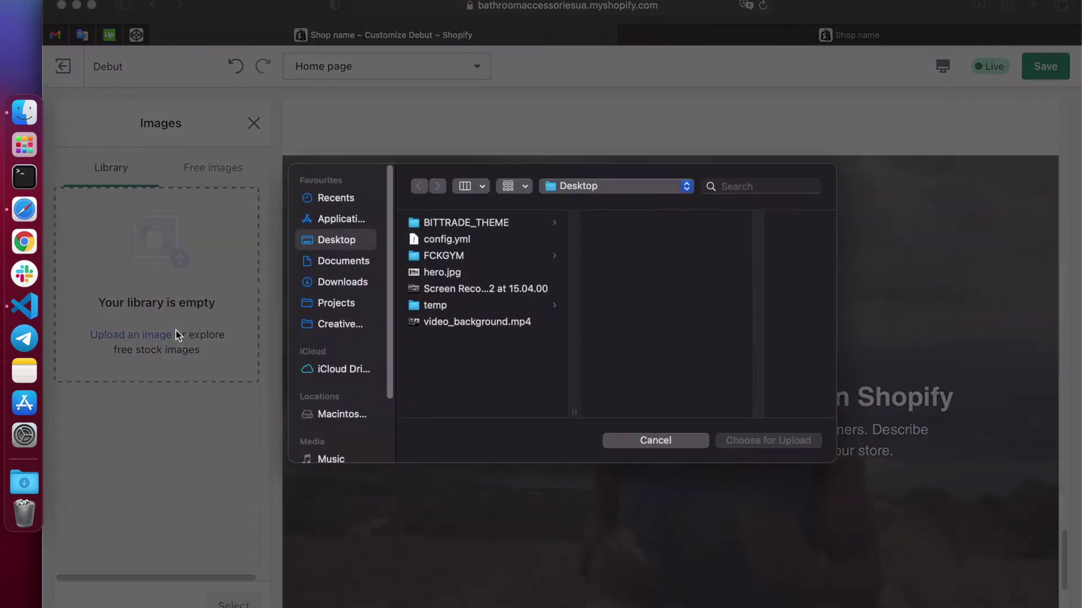
pyautogui.click(455, 274)
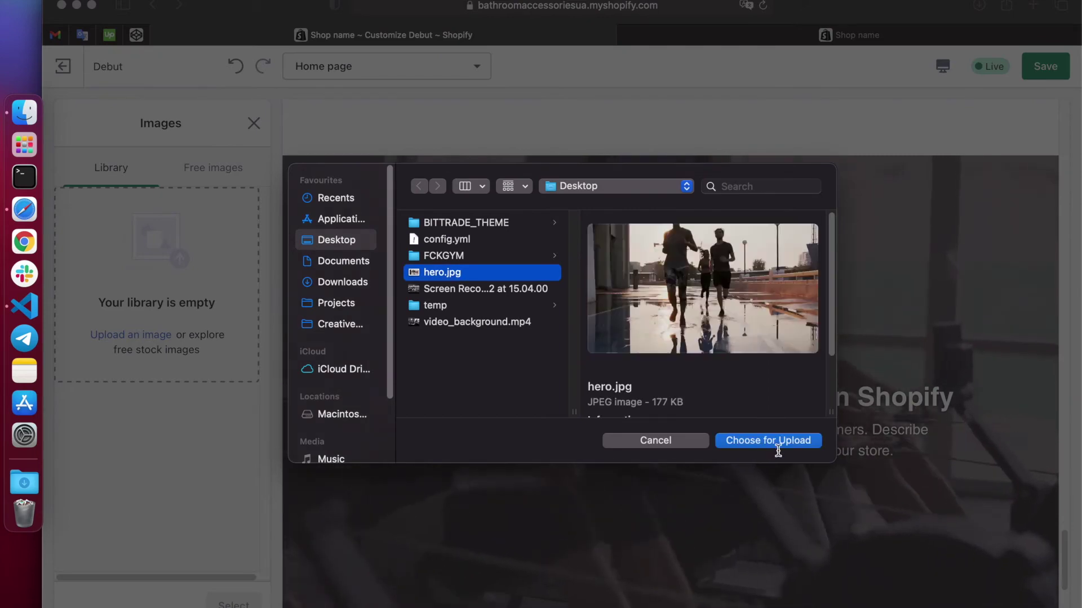
pyautogui.click(773, 441)
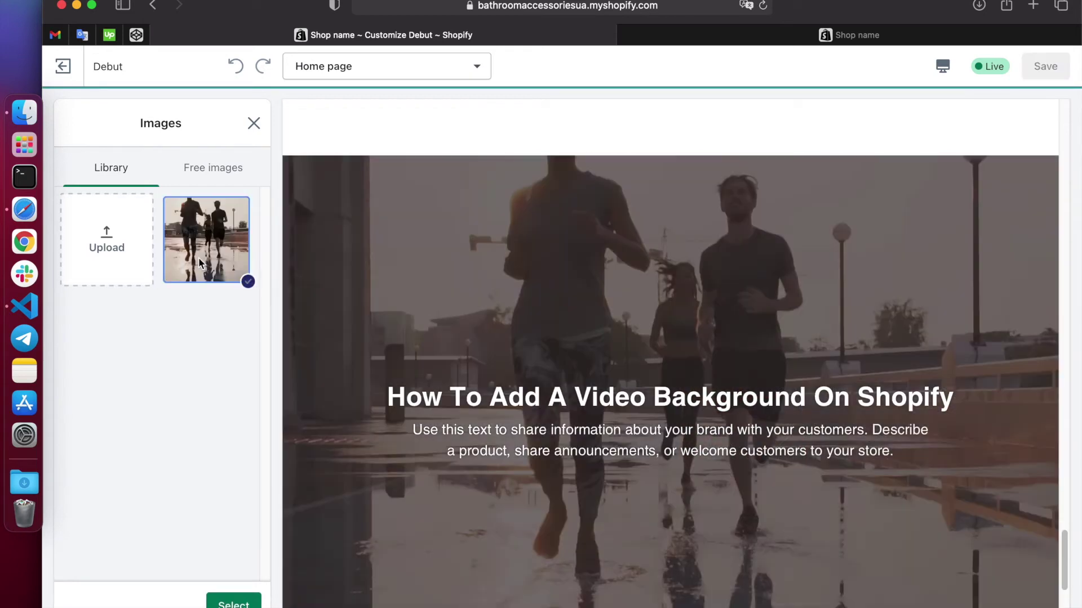
pyautogui.click(226, 605)
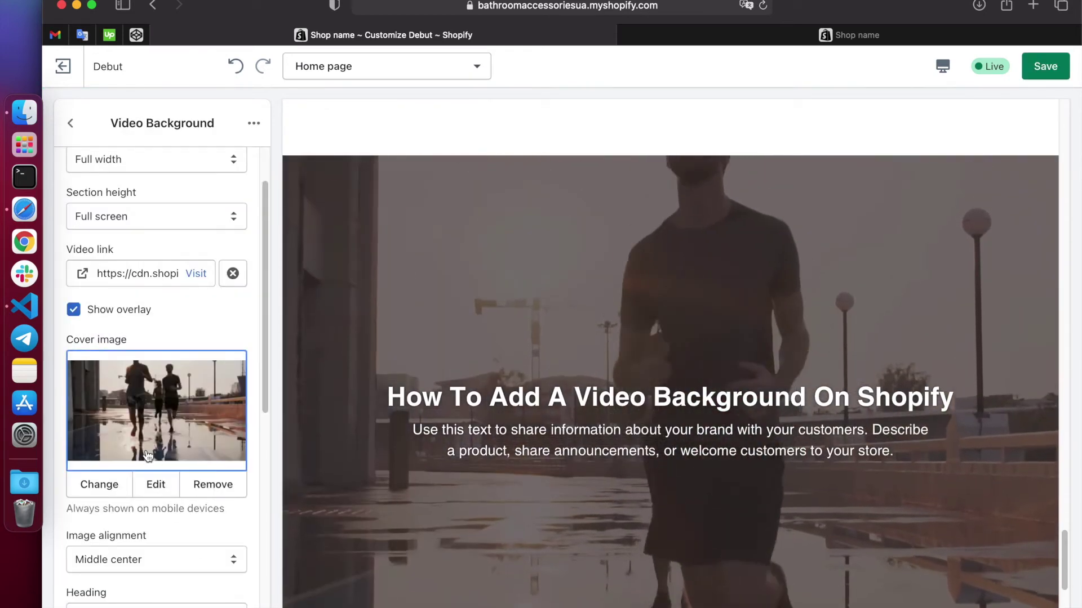
# - Set both the heading size and the text size to Large
pyautogui.scroll(-3, 147, 456)
pyautogui.click(160, 423)
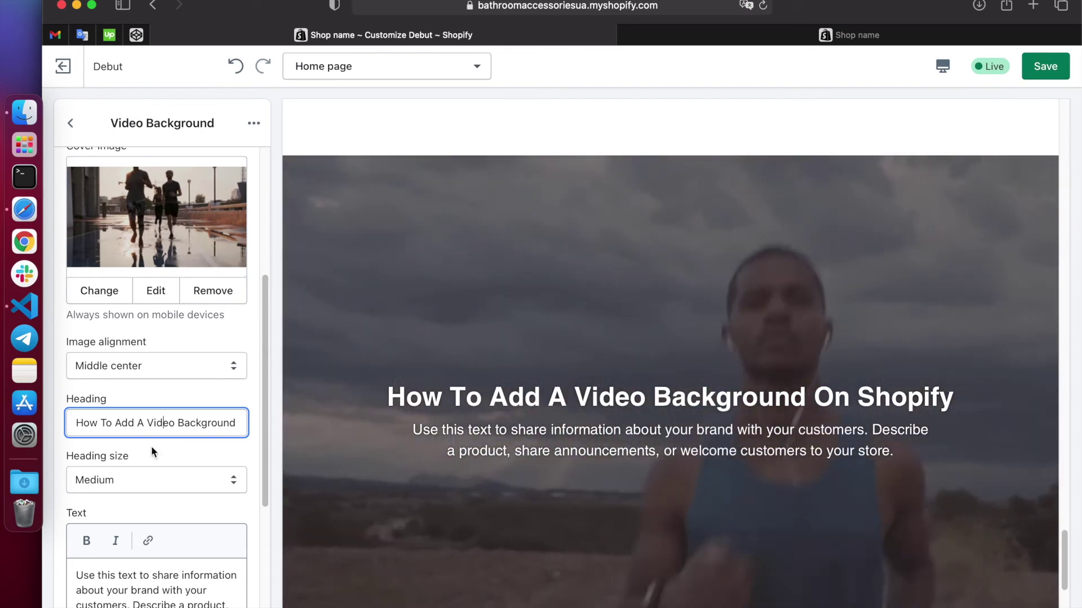
pyautogui.click(140, 478)
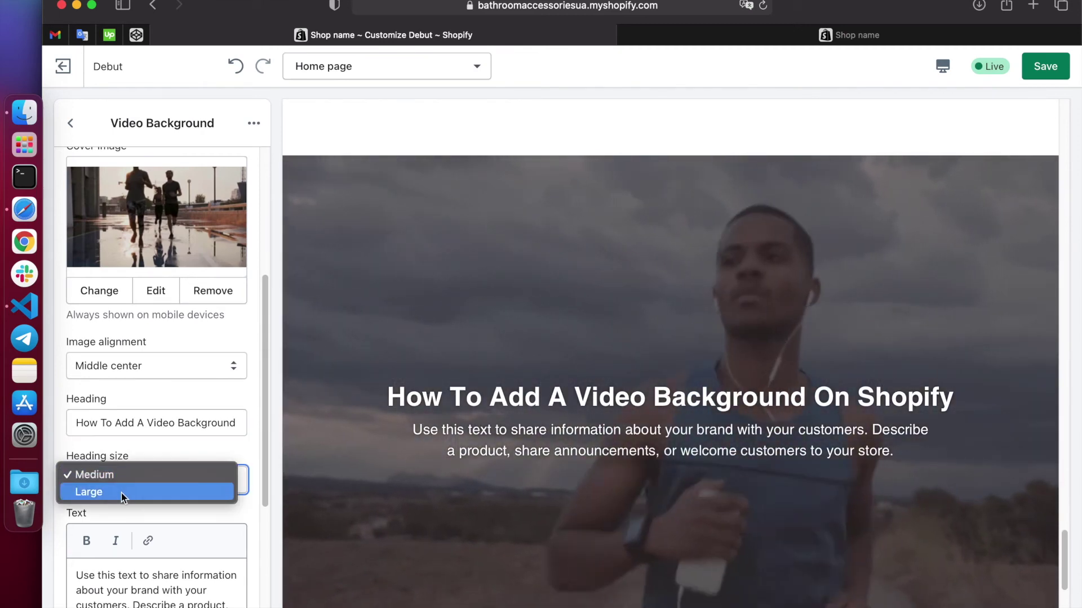
pyautogui.click(121, 492)
pyautogui.scroll(-3, 194, 520)
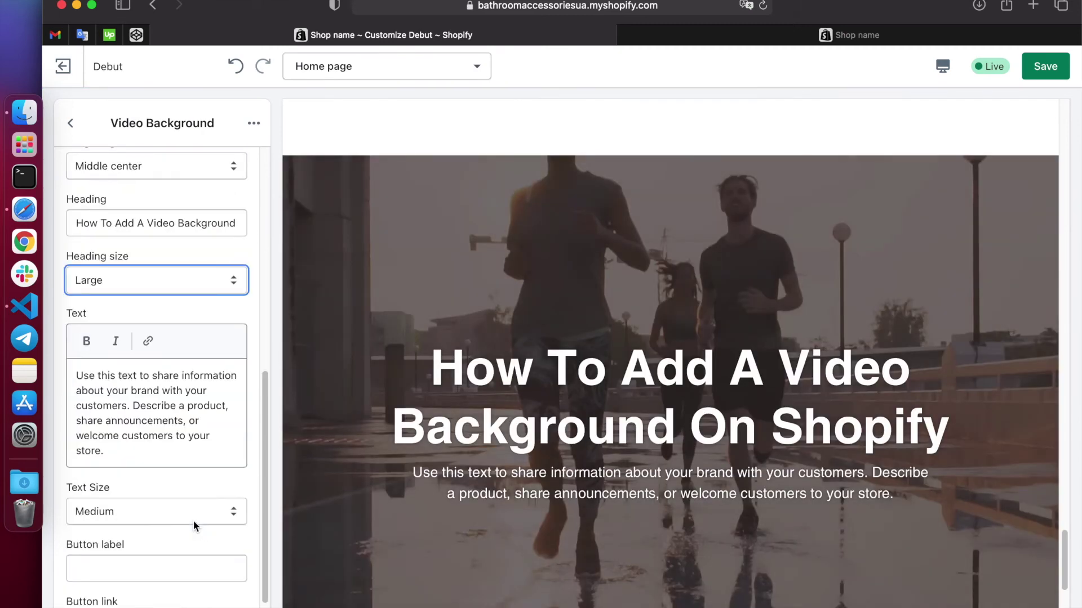
pyautogui.scroll(-1, 172, 480)
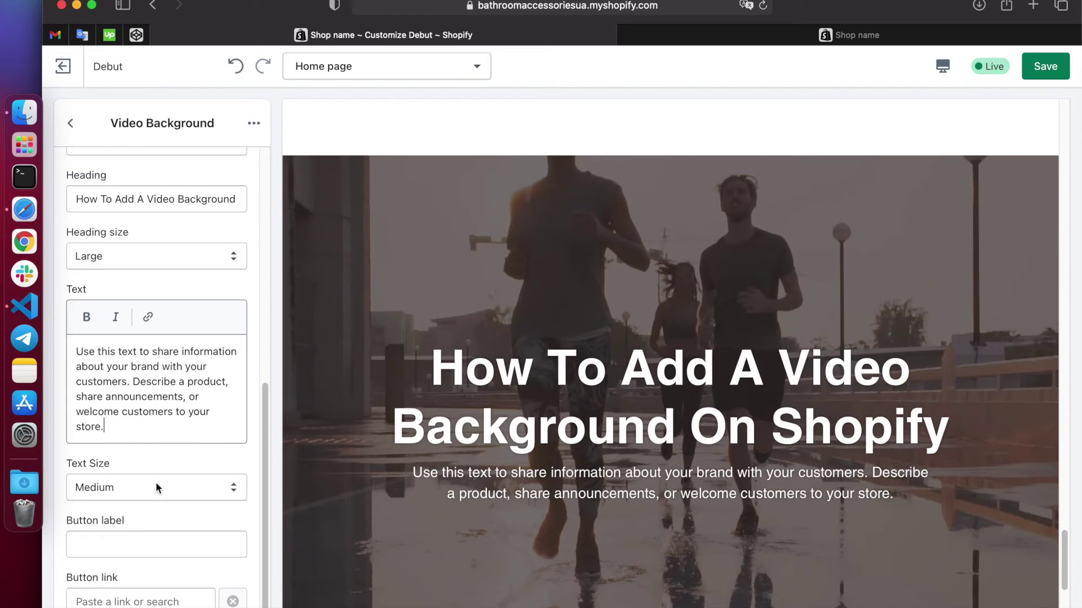
pyautogui.click(156, 484)
pyautogui.click(144, 501)
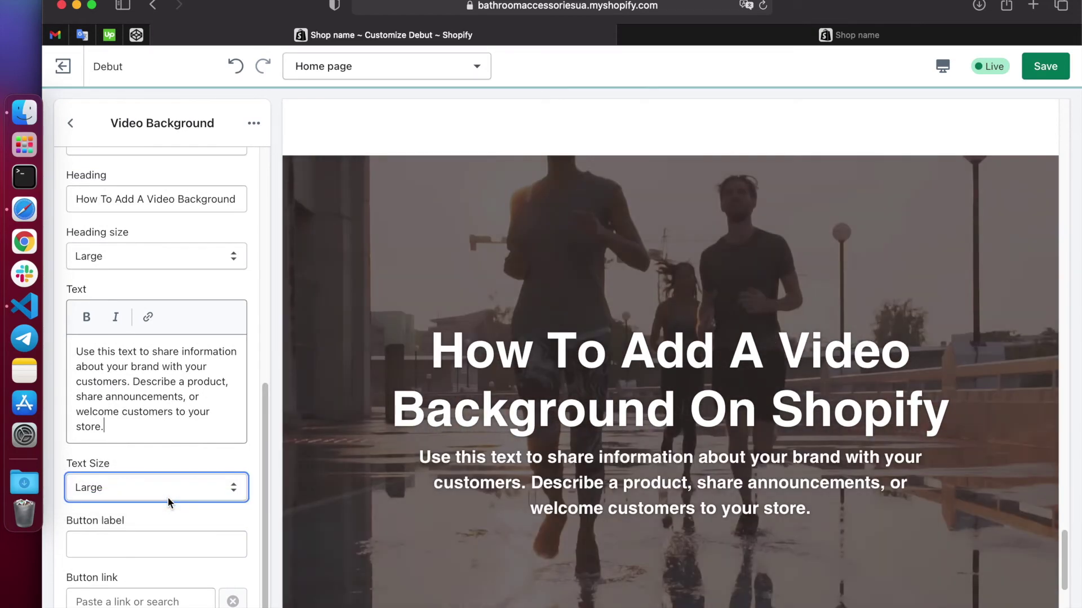
# - Label the button 'Our collection', link it to All collections, and enable the scroll-down arrow
pyautogui.scroll(-1, 168, 499)
pyautogui.click(142, 507)
pyautogui.write('O')
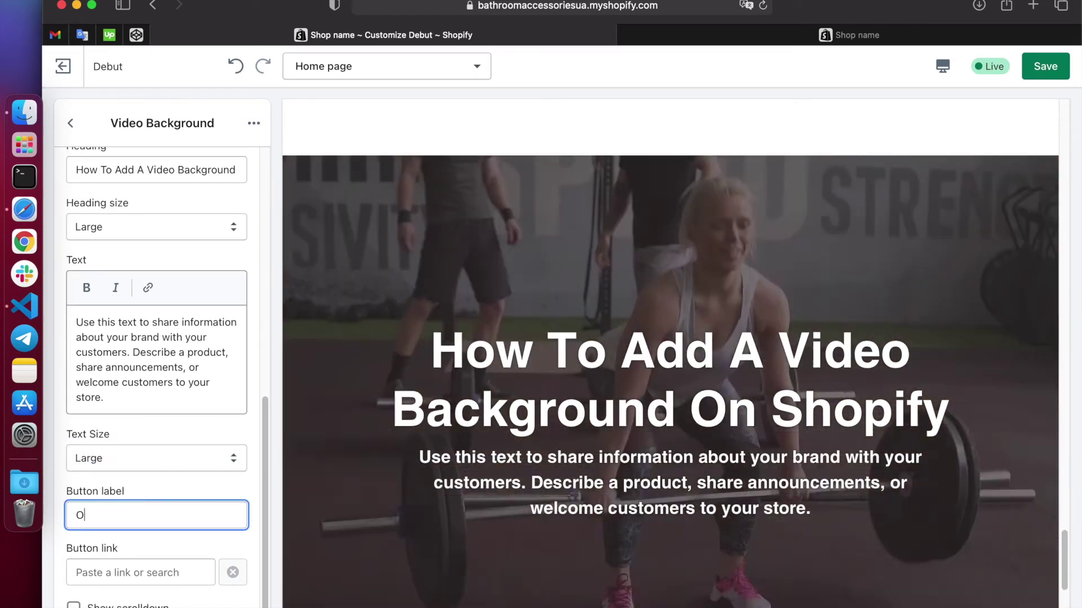
pyautogui.write('ur collec')
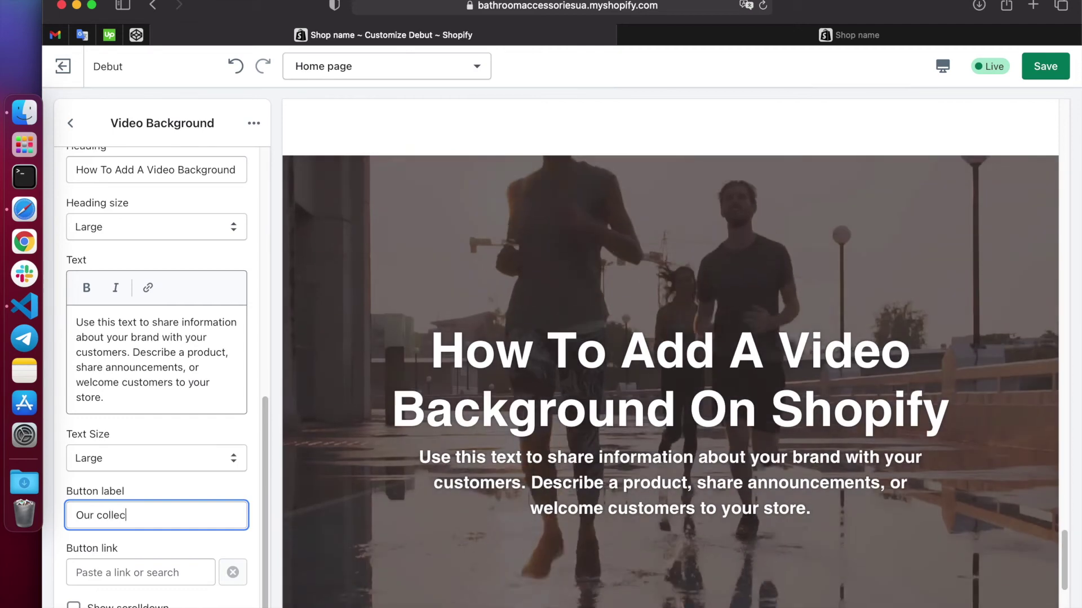
pyautogui.write('tion')
pyautogui.click(141, 573)
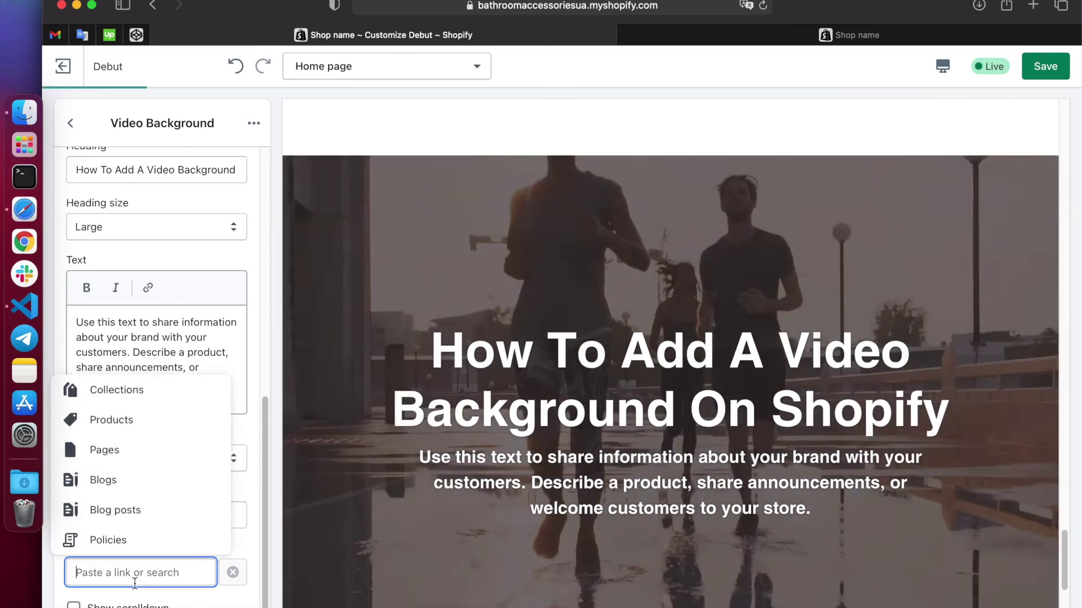
pyautogui.click(130, 396)
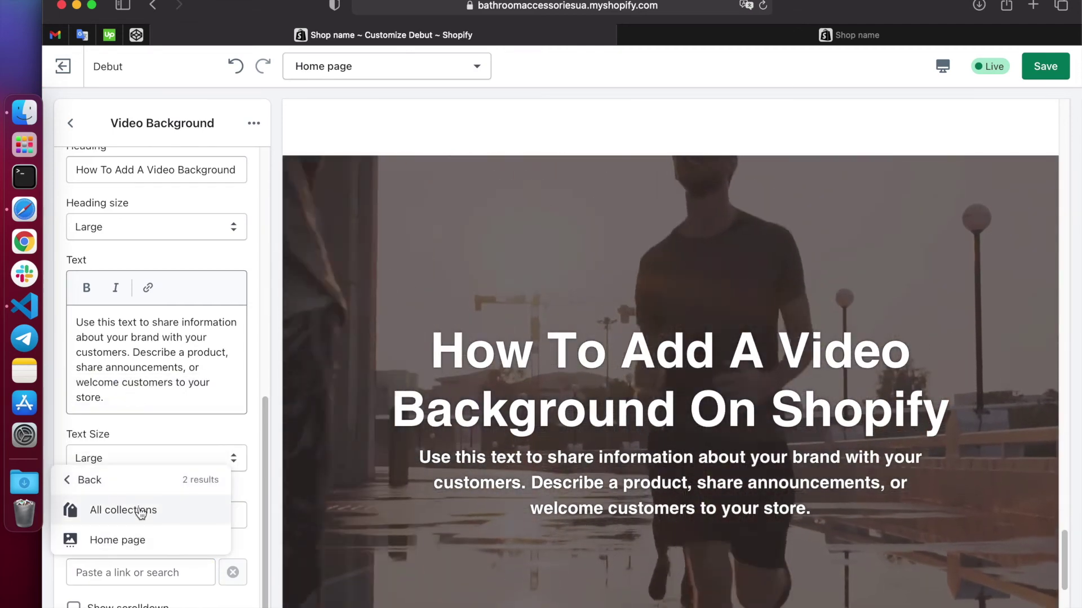
pyautogui.click(140, 510)
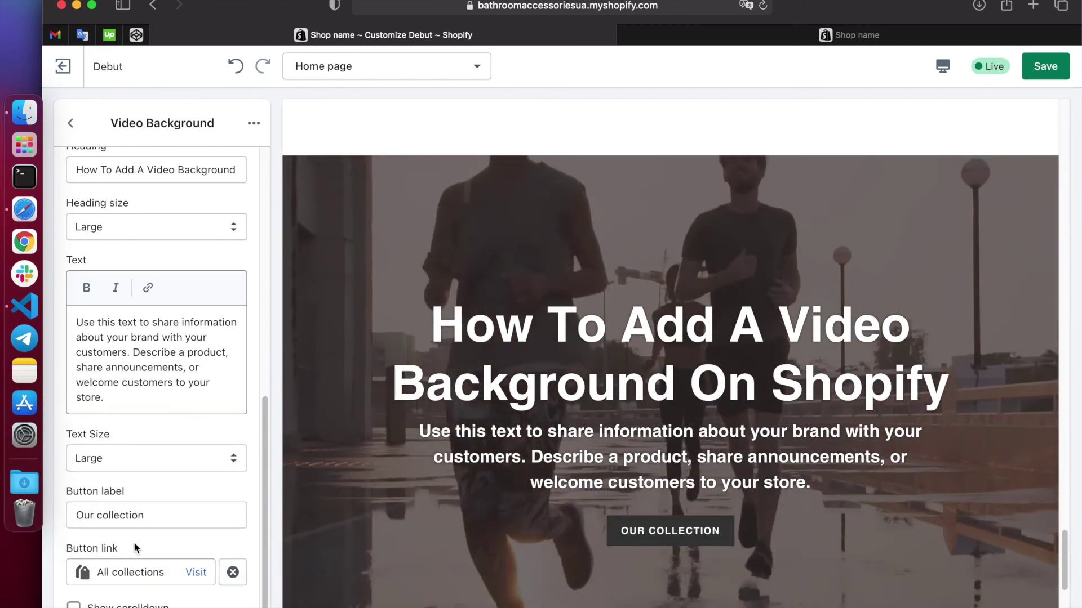
pyautogui.click(73, 606)
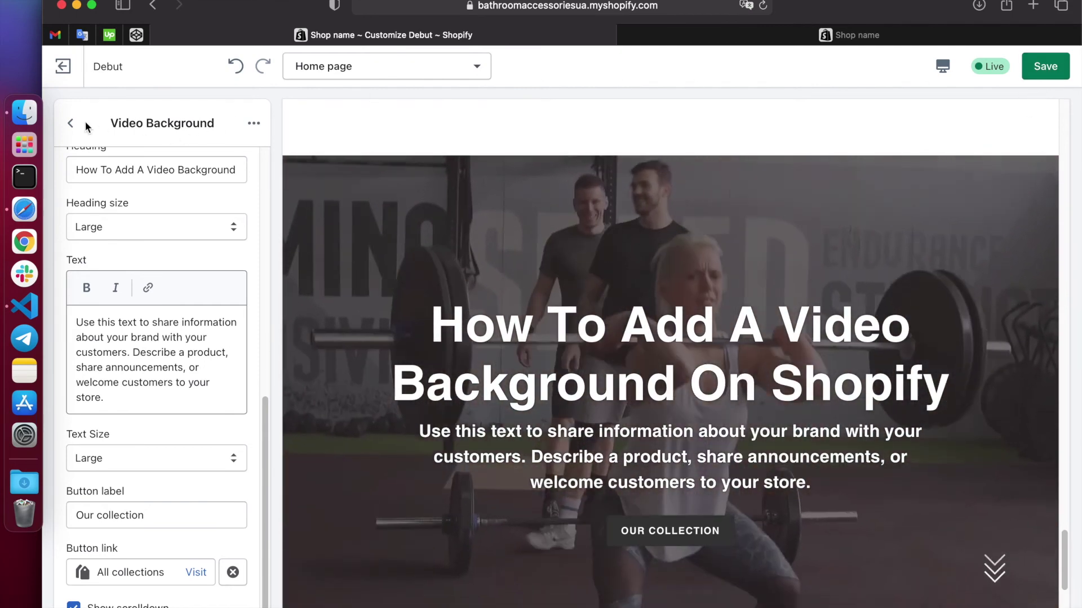
# - Drag Video Background in the Home page sections list to sit right below Header
pyautogui.click(71, 122)
pyautogui.moveTo(140, 425); pyautogui.dragTo(153, 124)
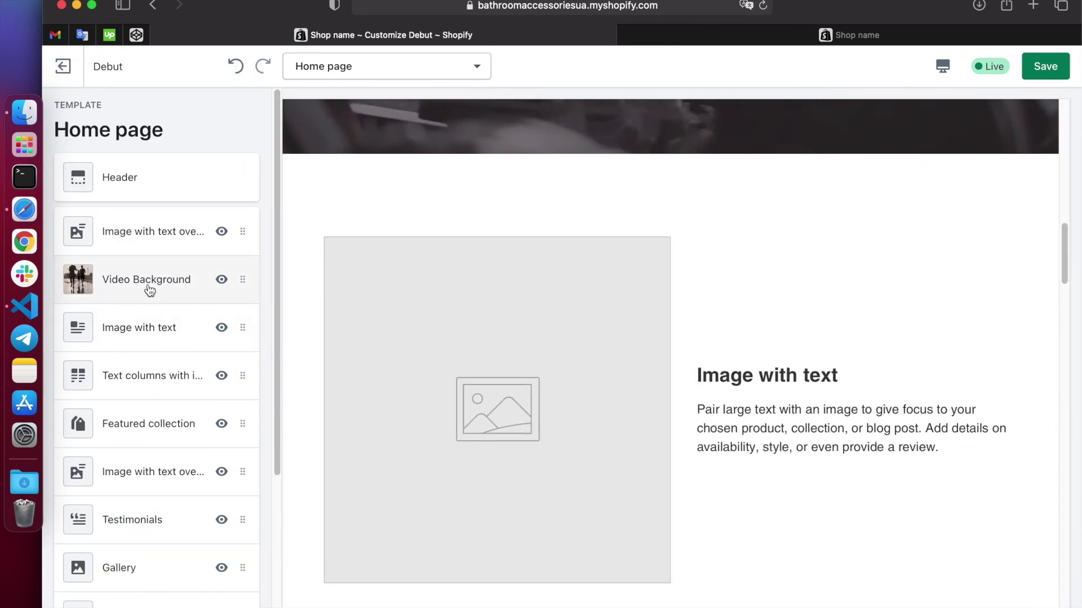
pyautogui.moveTo(149, 290); pyautogui.dragTo(169, 242)
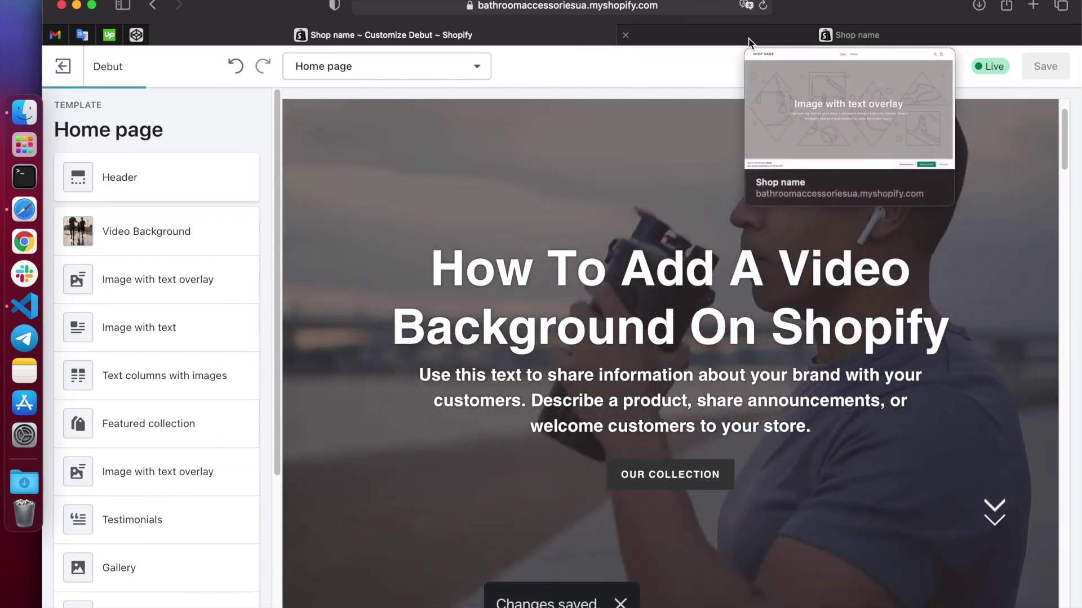
# - Switch to the live store tab and reload it to see the new video hero
pyautogui.click(750, 37)
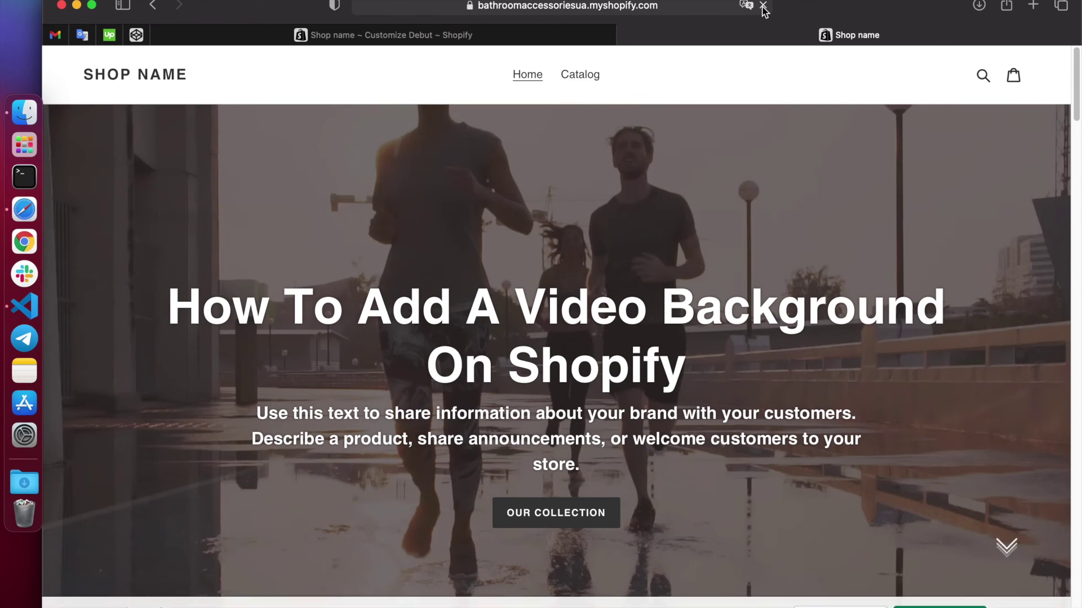
pyautogui.press('super+r')
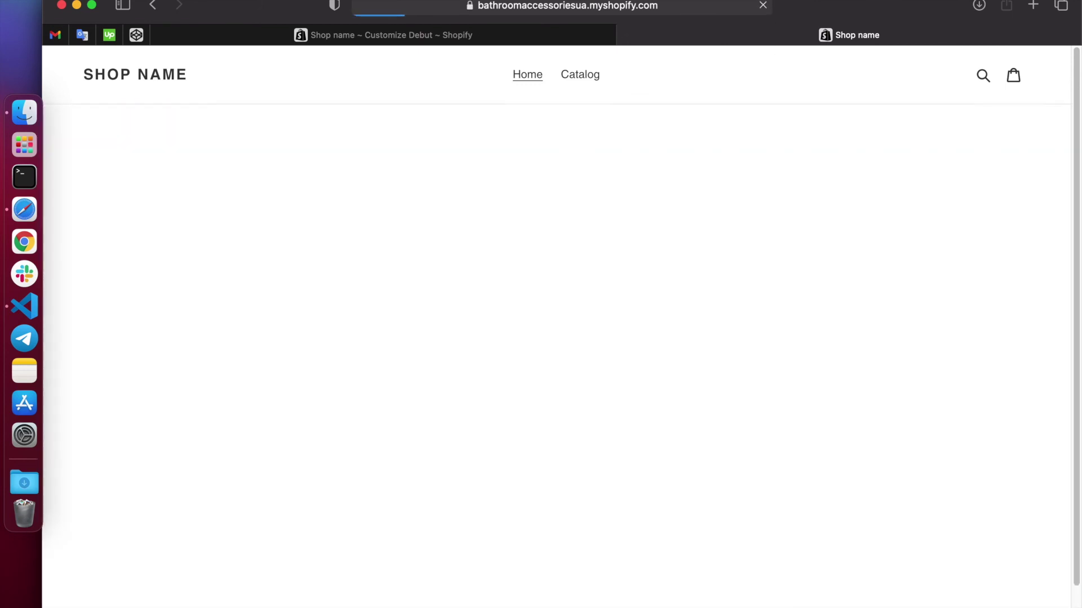